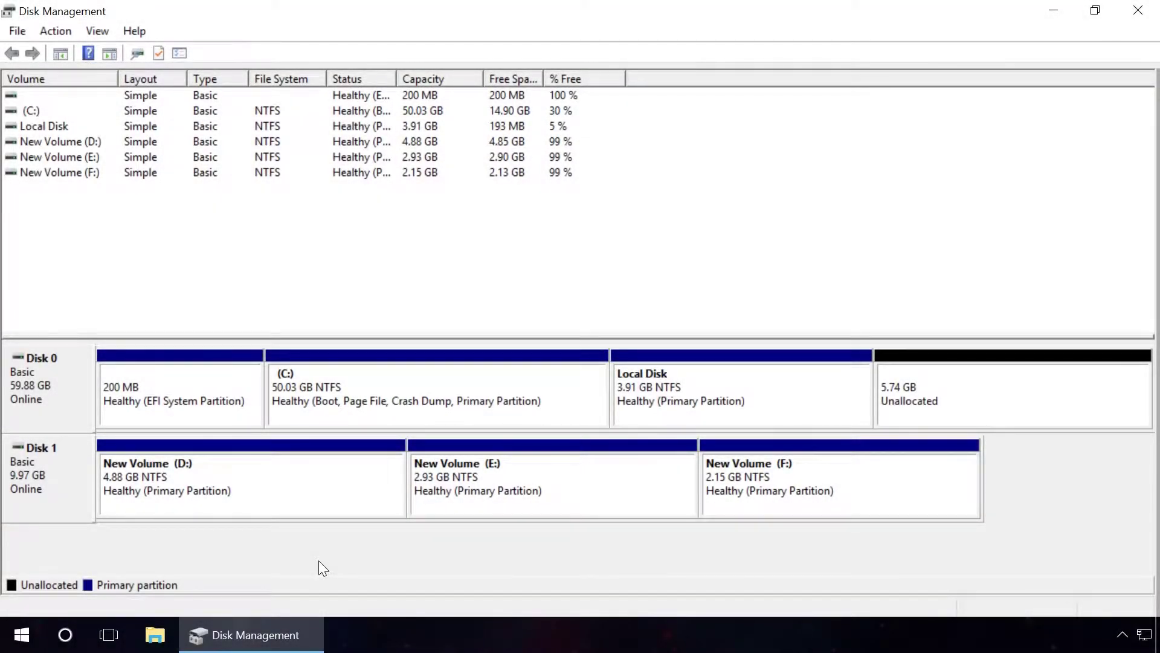
Delete the New Volume partitions D:, E: and F: on Disk 1
right_click(306, 476)
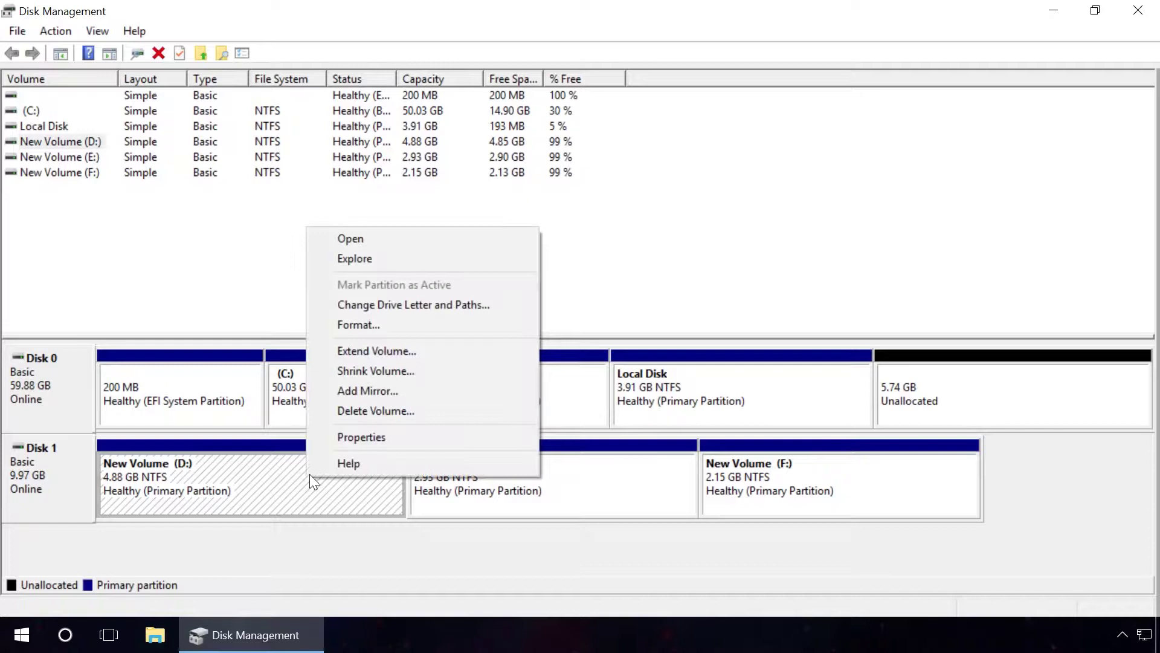
left_click(366, 413)
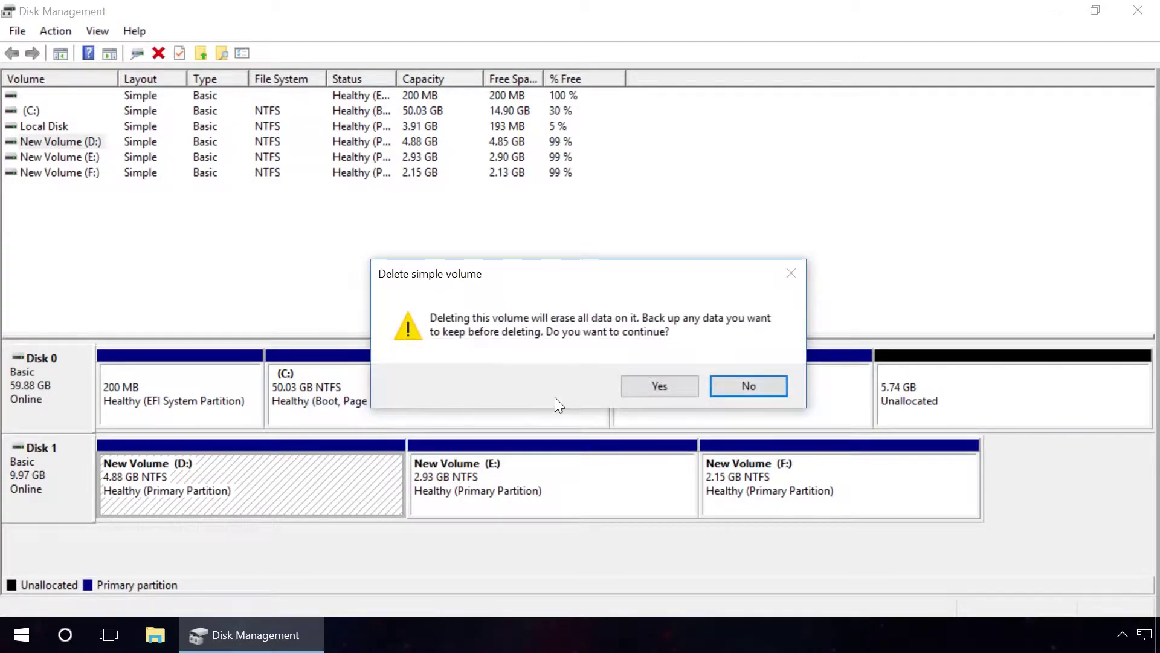
left_click(644, 387)
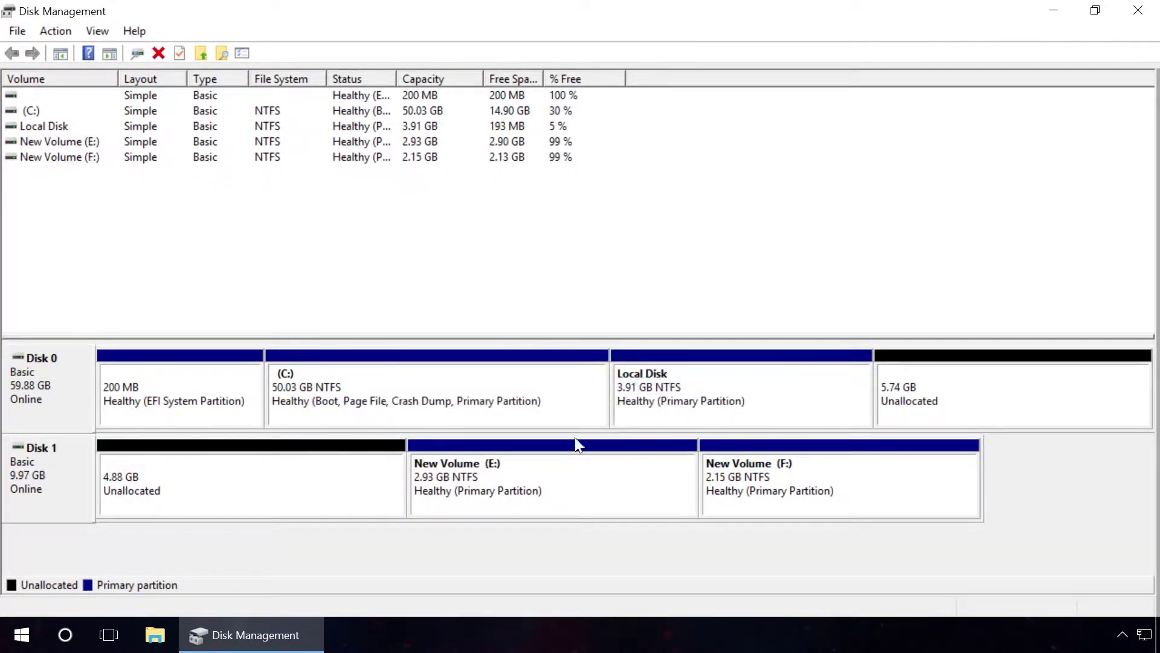
right_click(556, 462)
left_click(618, 400)
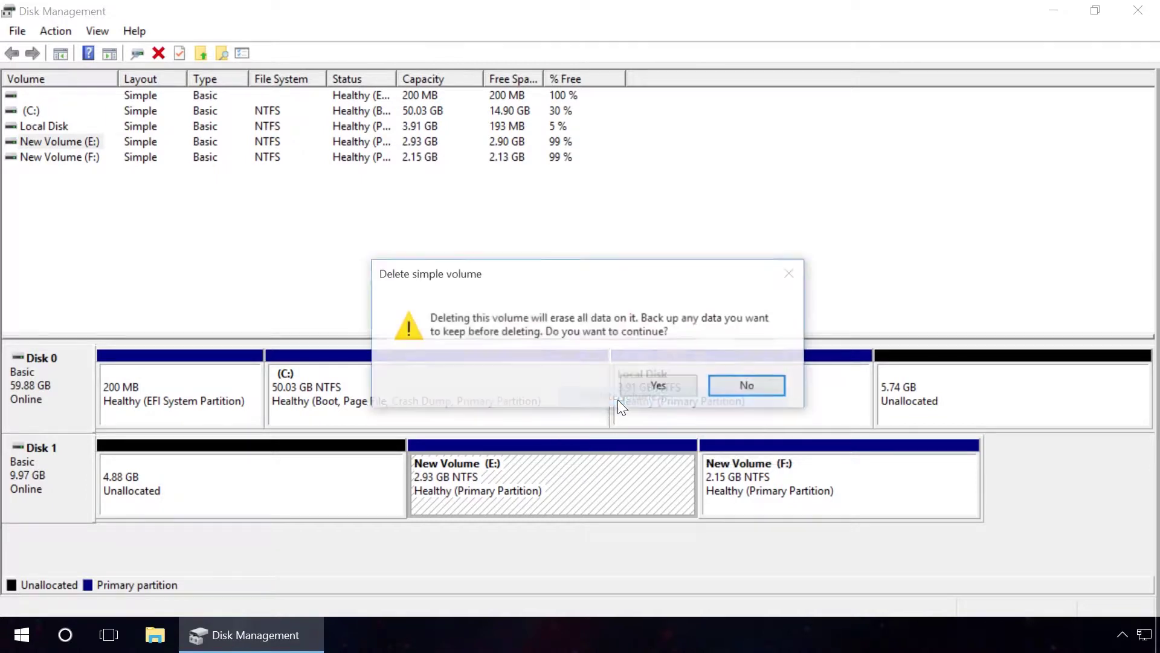
left_click(656, 388)
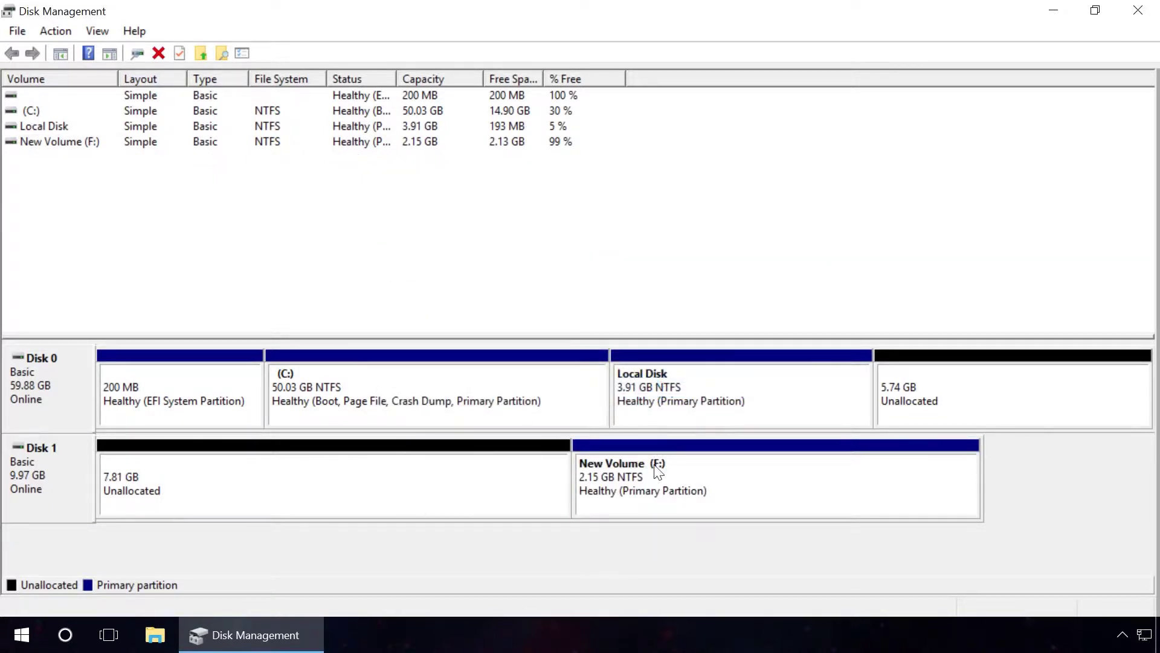
right_click(676, 466)
left_click(702, 404)
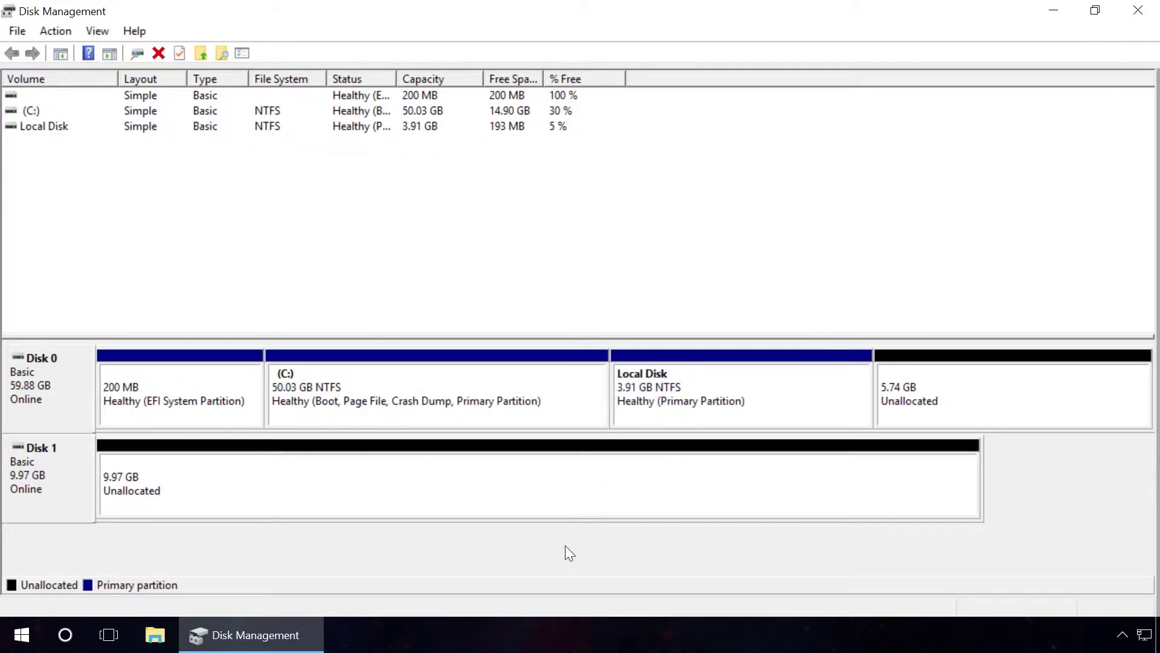
Create a default-size NTFS simple volume D: filling Disk 1's 9.97 GB unallocated space
right_click(499, 482)
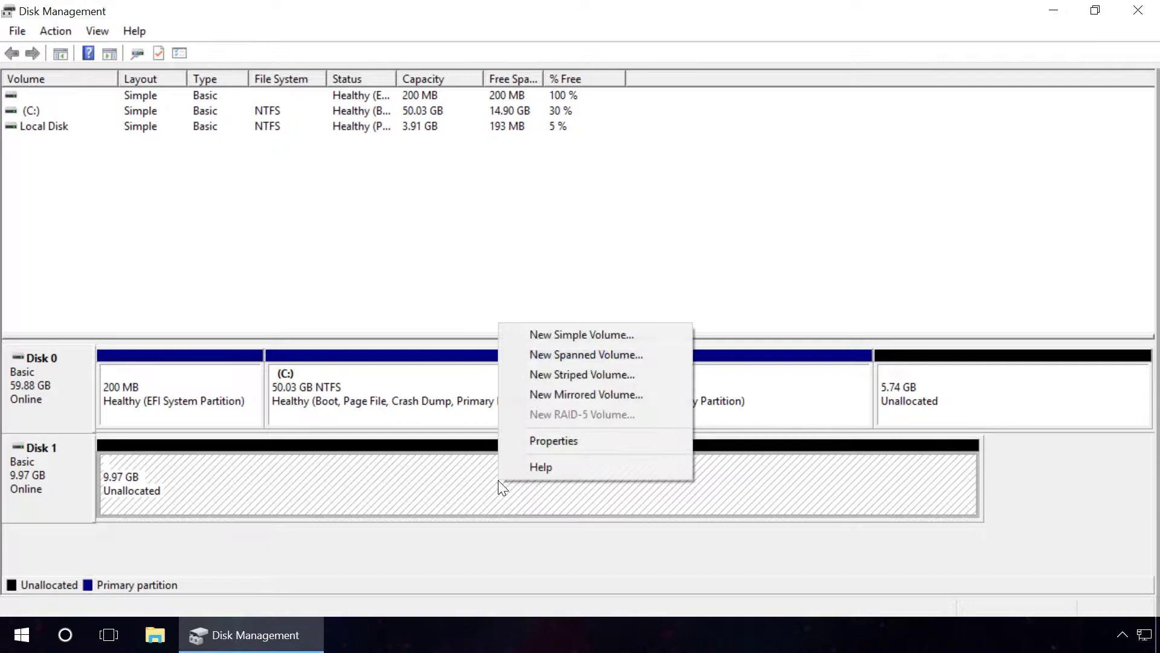
left_click(600, 334)
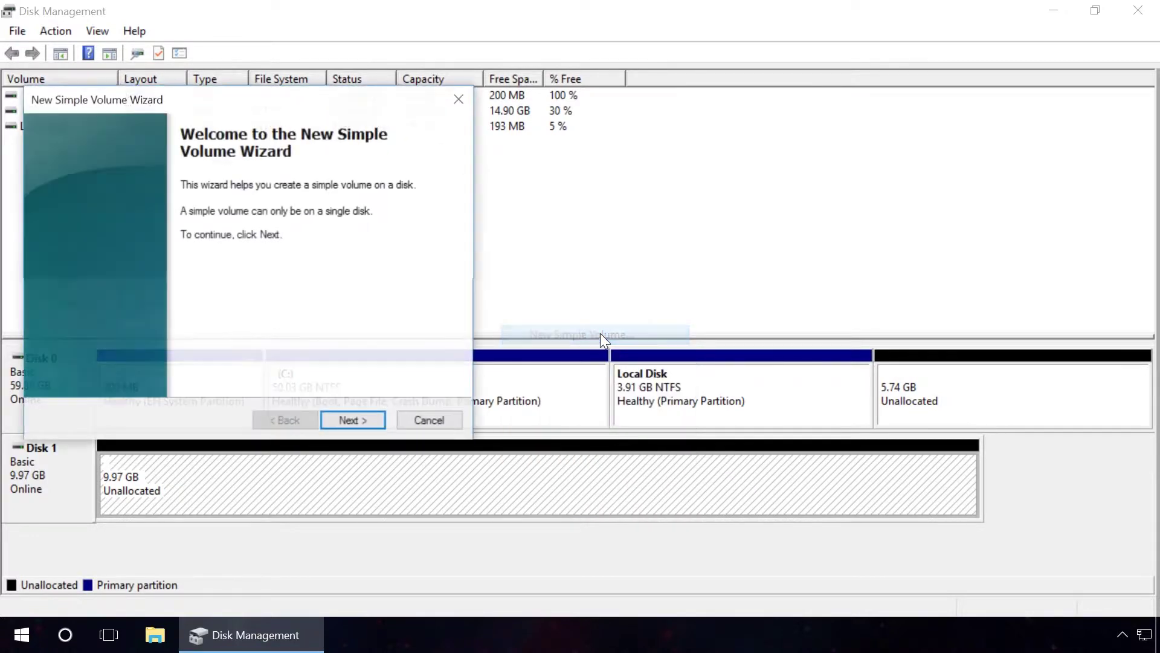
left_click(369, 421)
left_click(368, 422)
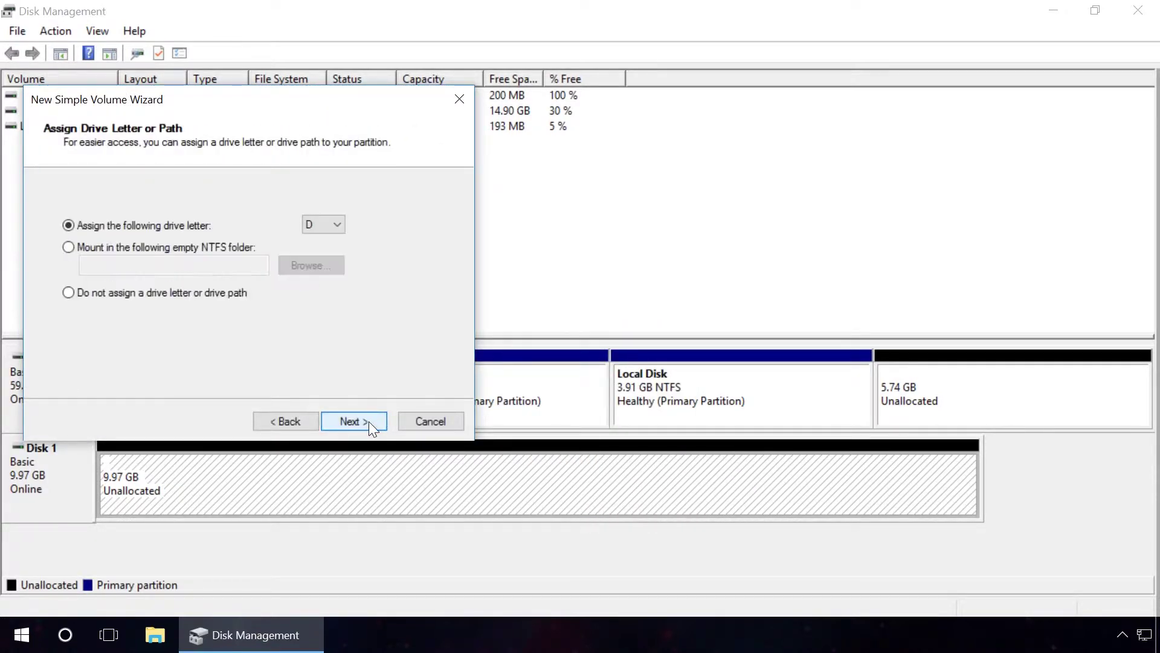
left_click(368, 422)
left_click(369, 422)
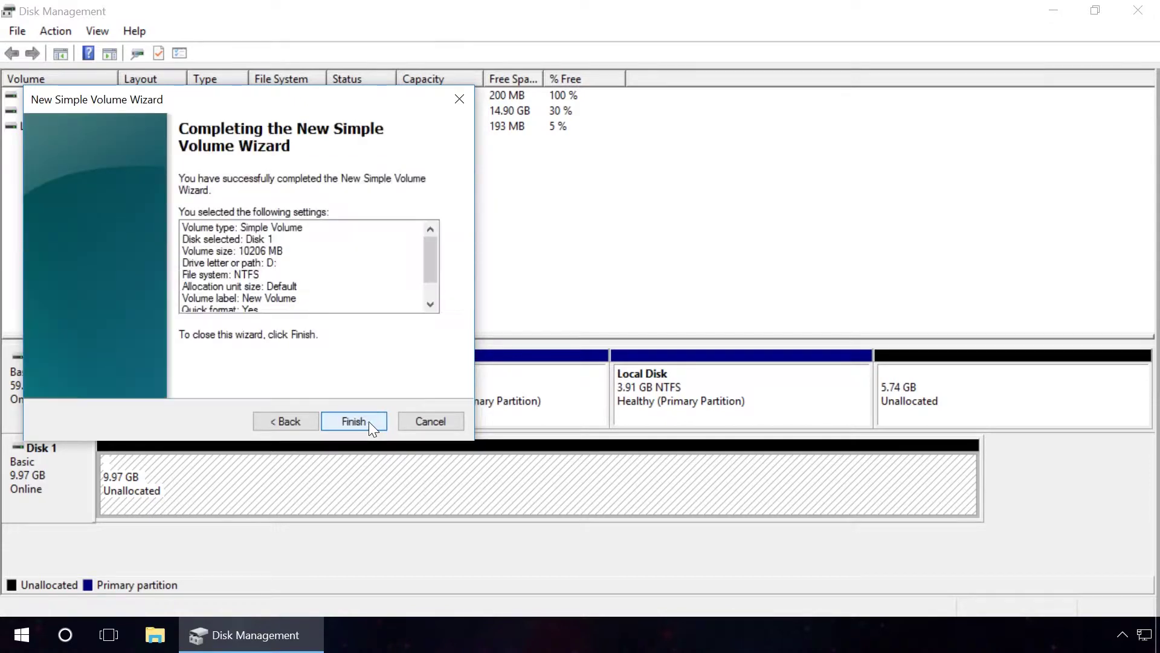
left_click(369, 422)
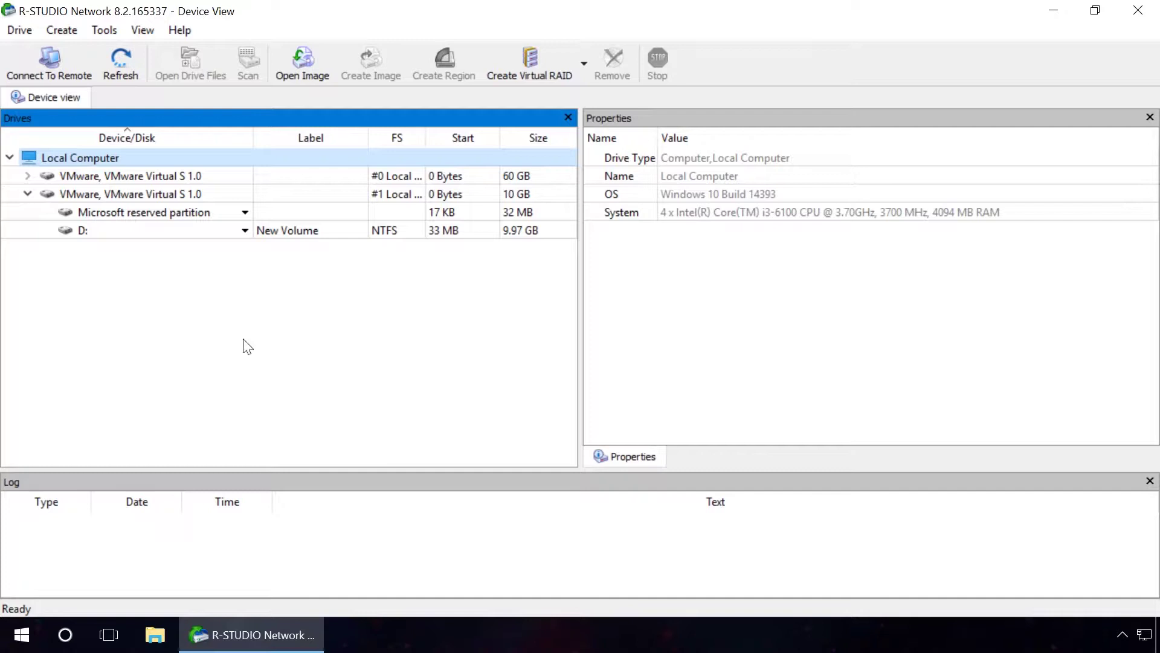
Run a full R-Studio scan of the 10 GB second VMware Virtual disk
left_click(202, 197)
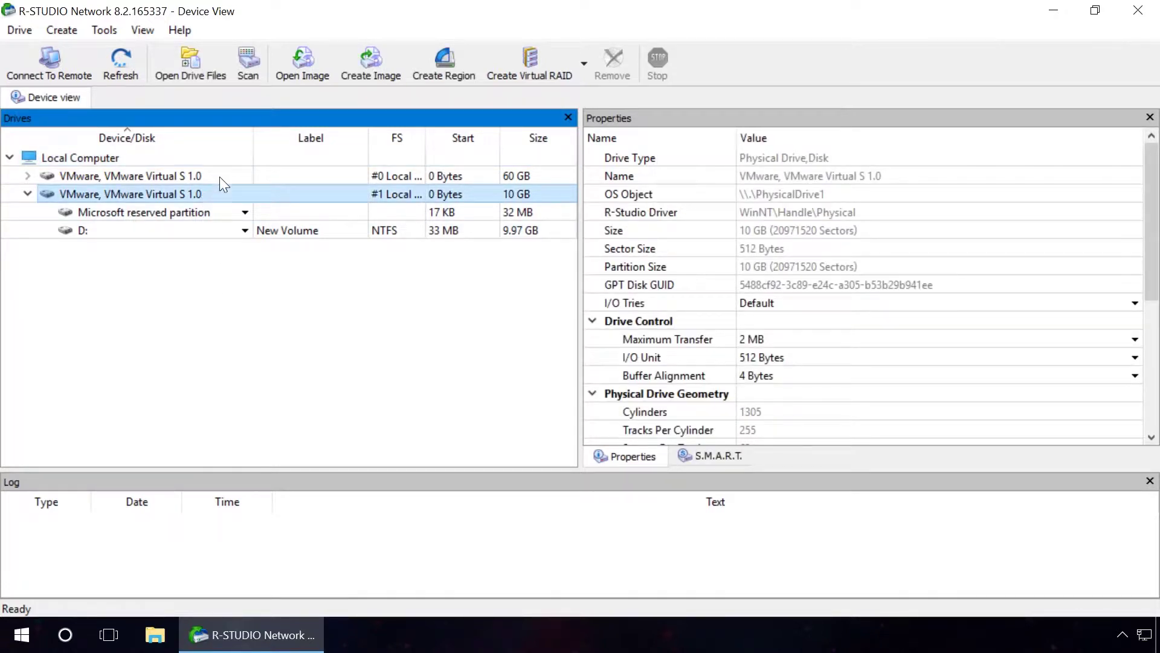
left_click(249, 65)
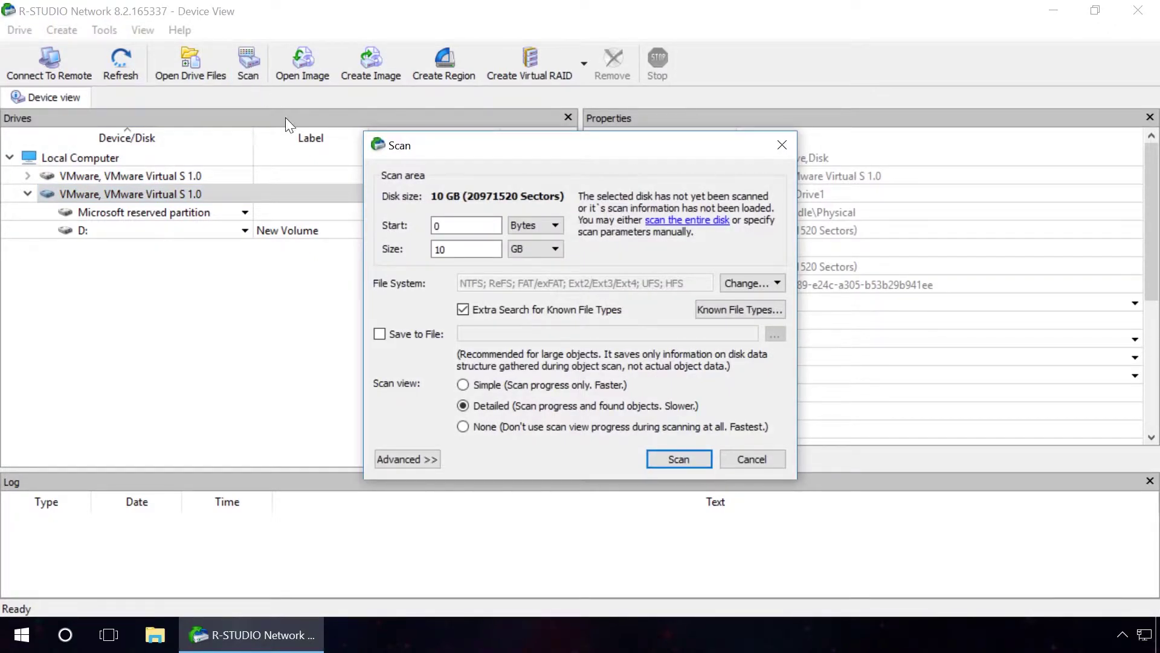
left_click(678, 461)
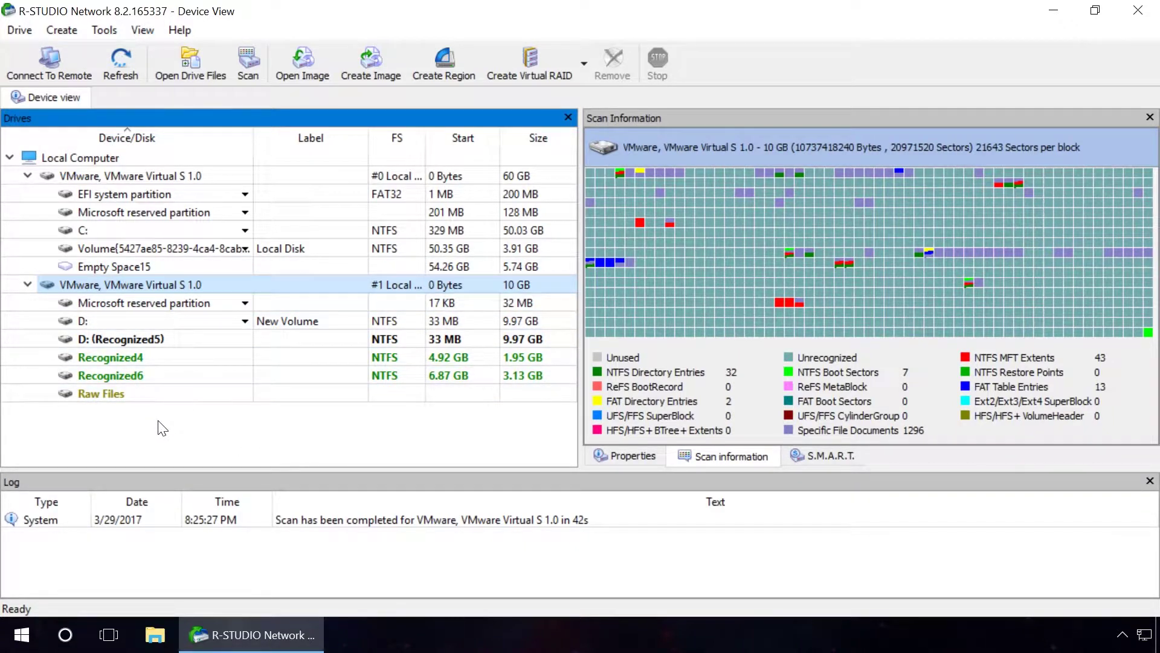
View the files found on Recognized6, then on D: (Recognized5)
right_click(146, 376)
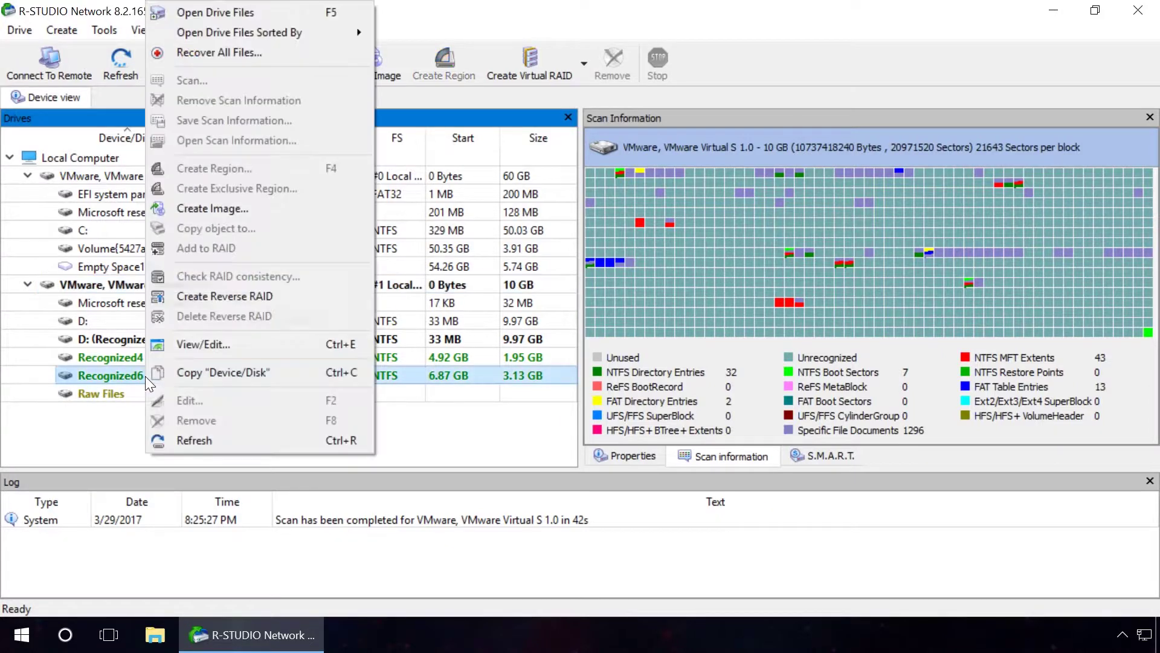
left_click(246, 16)
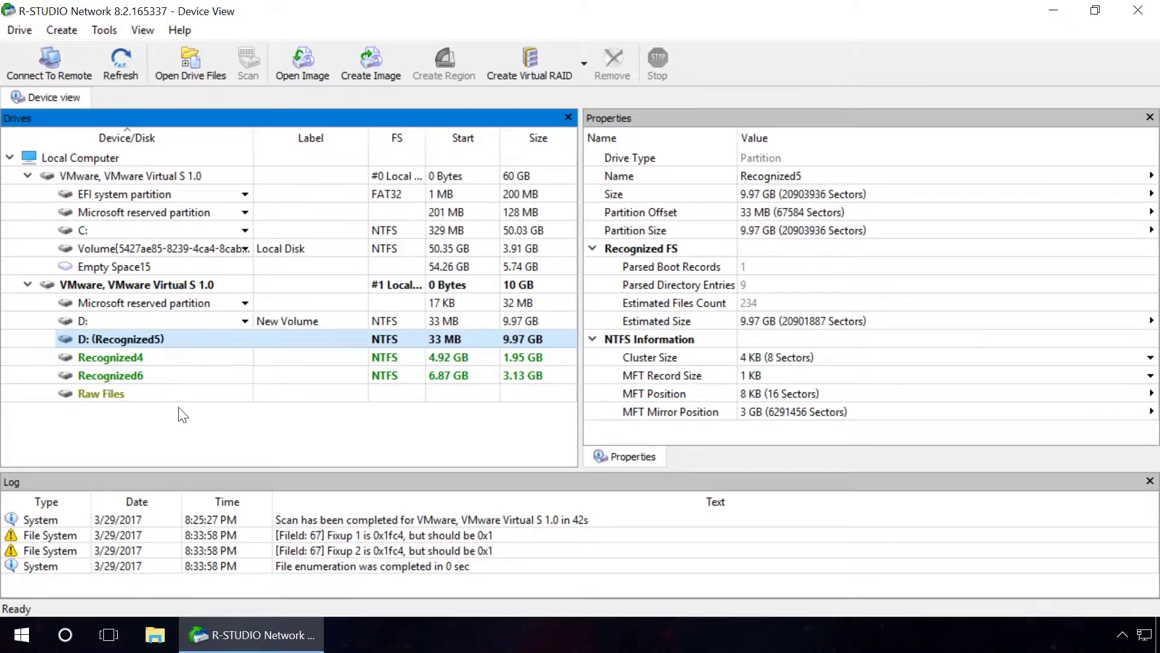
right_click(165, 338)
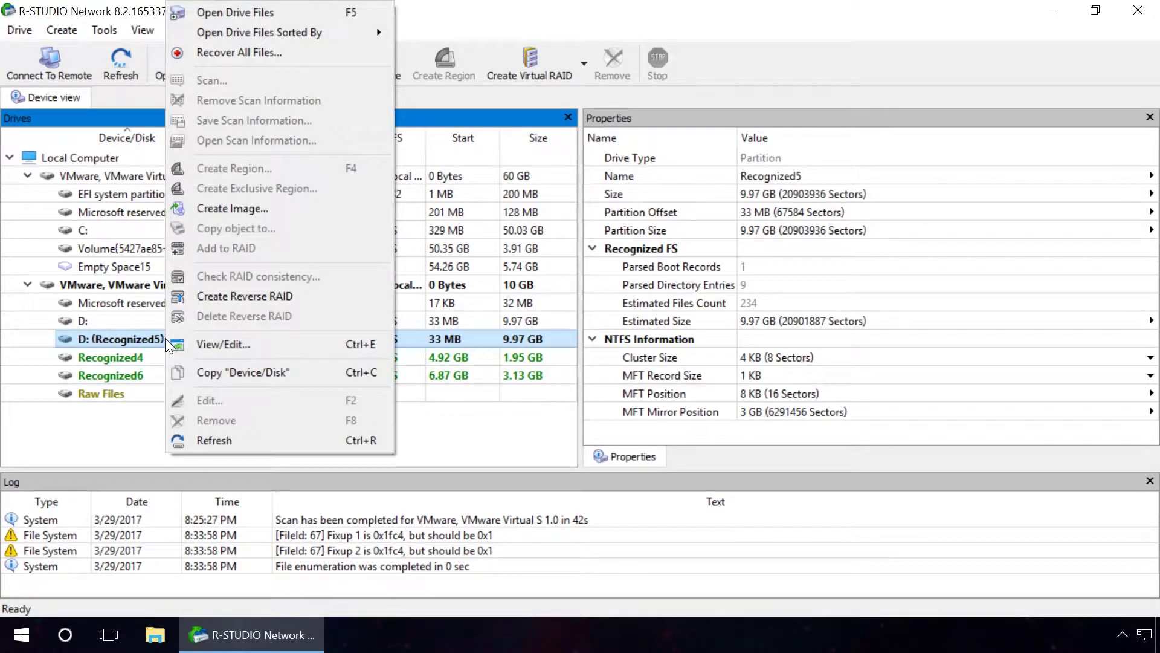
left_click(266, 12)
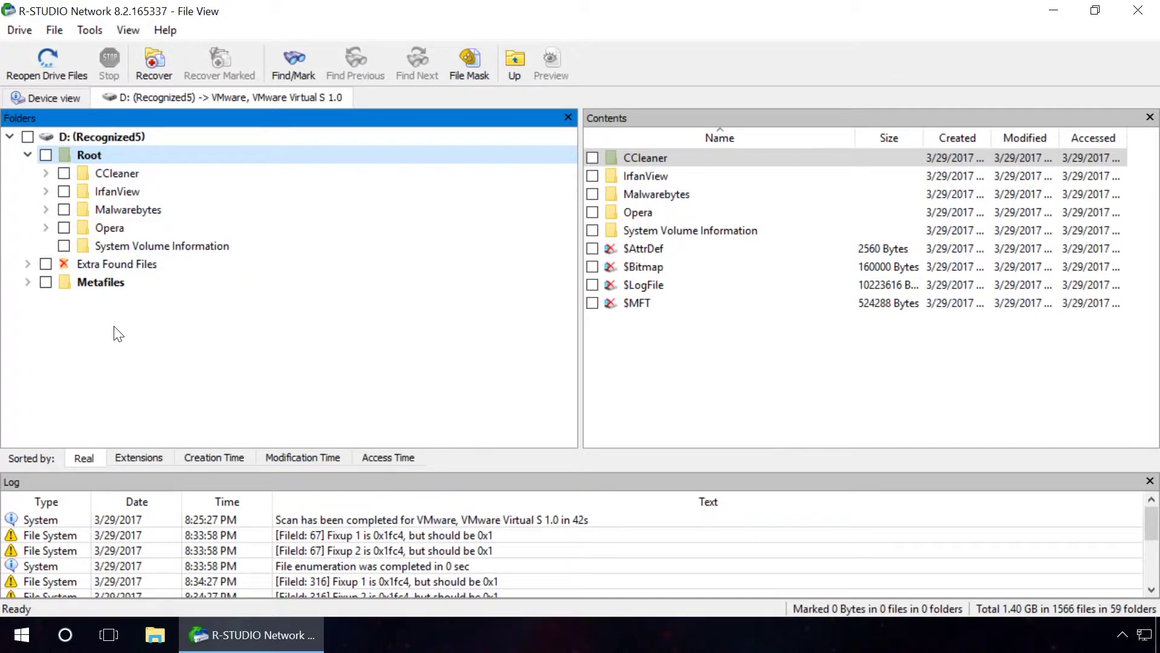
Mark every file on the D: (Recognized5) partition for recovery
left_click(28, 138)
left_click(27, 137)
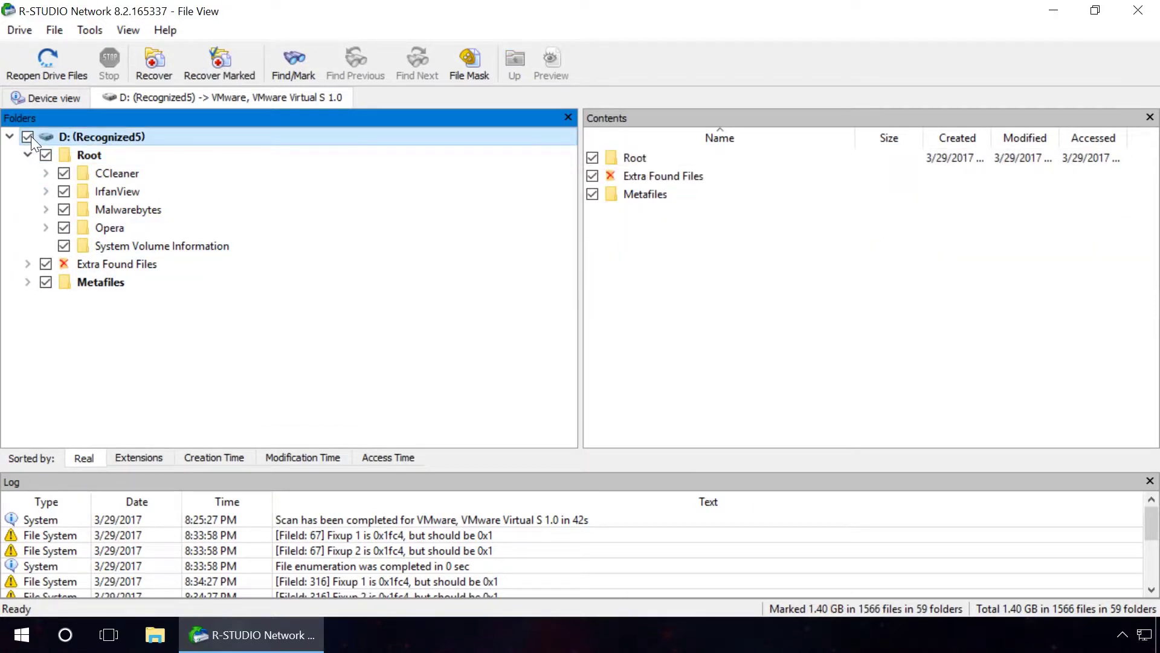
left_click(149, 69)
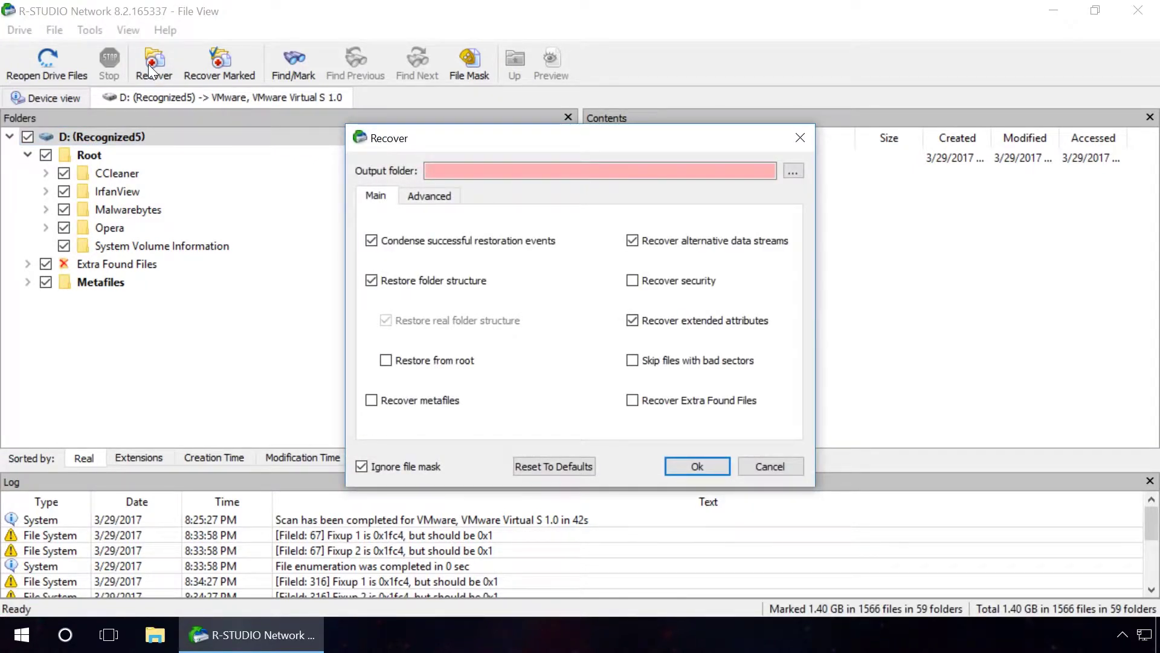
Make a new Desktop folder 'recover' the output folder and start the recovery
left_click(793, 171)
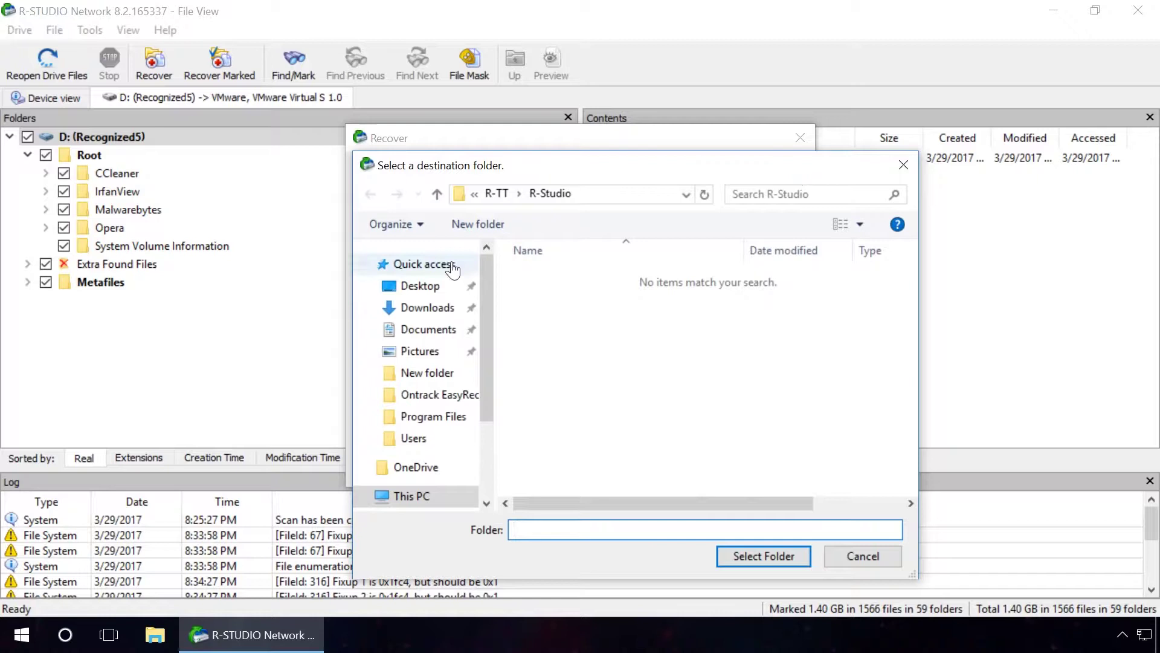
left_click(466, 288)
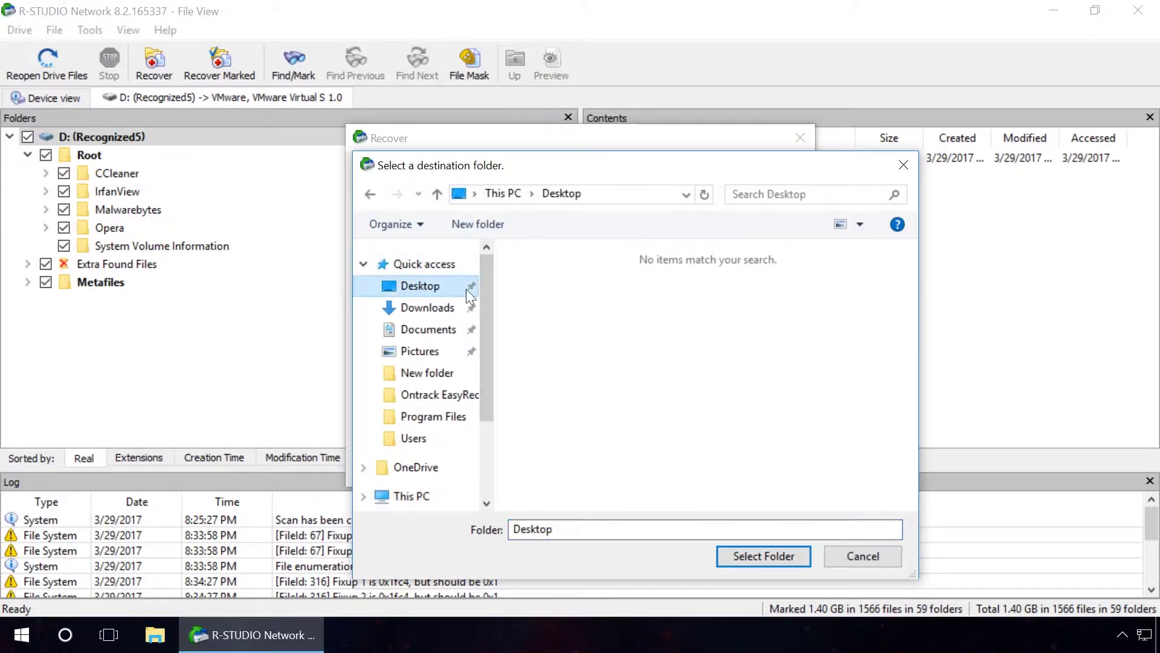
right_click(534, 307)
mouse_move(598, 490)
left_click(753, 341)
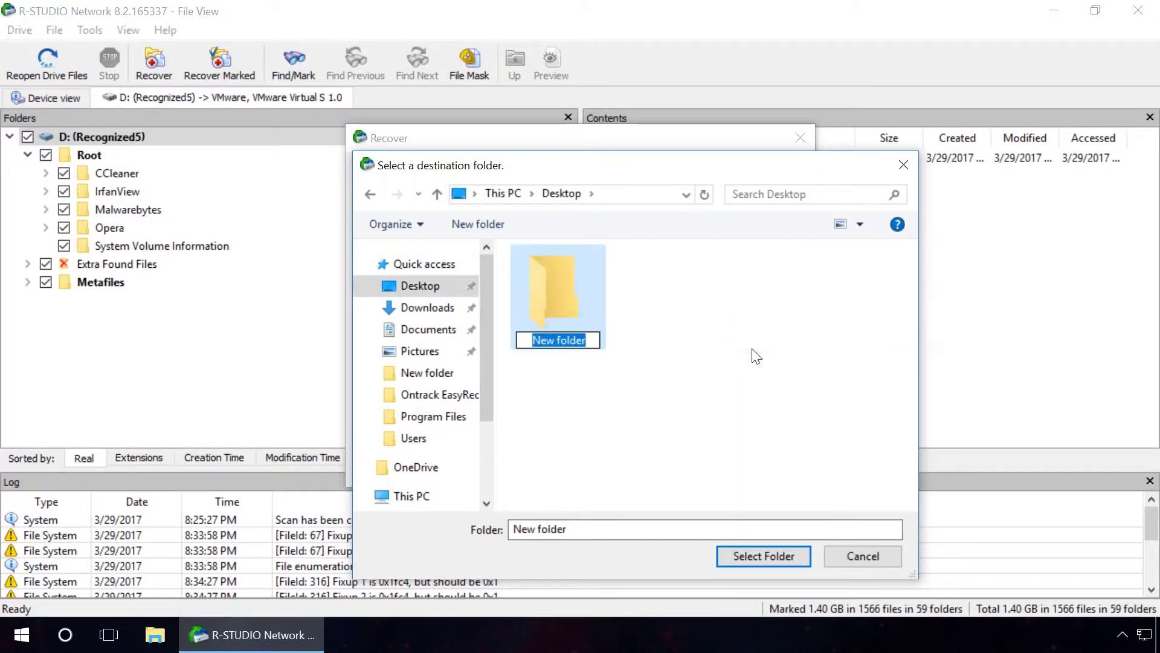
type("recover")
key("Return")
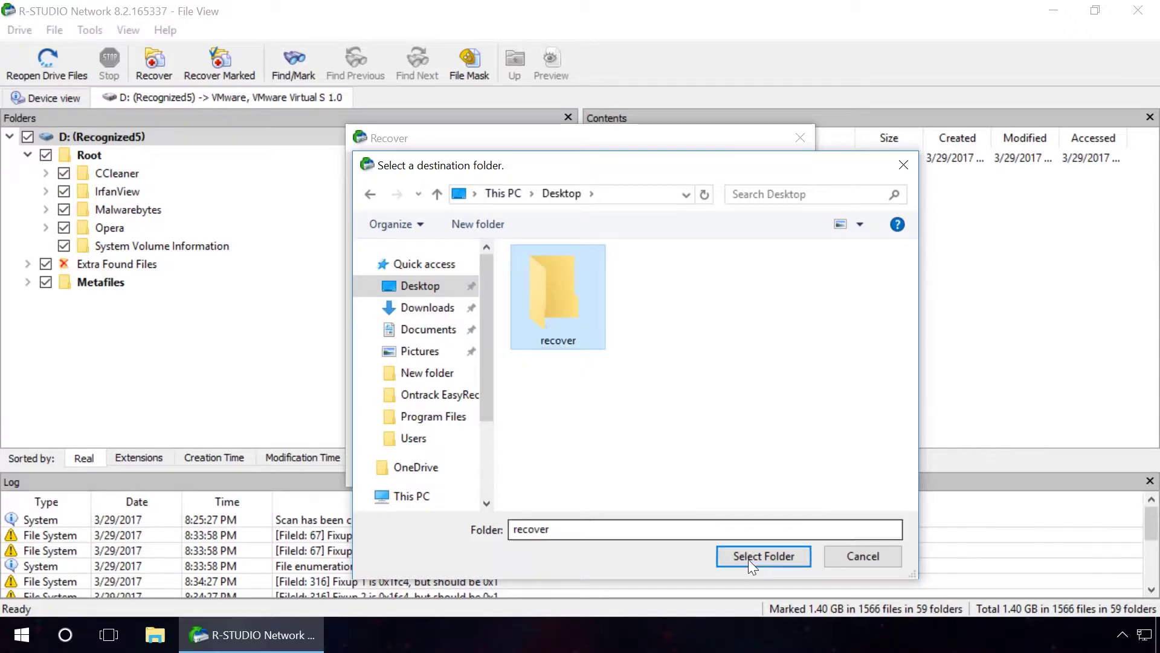
left_click(748, 556)
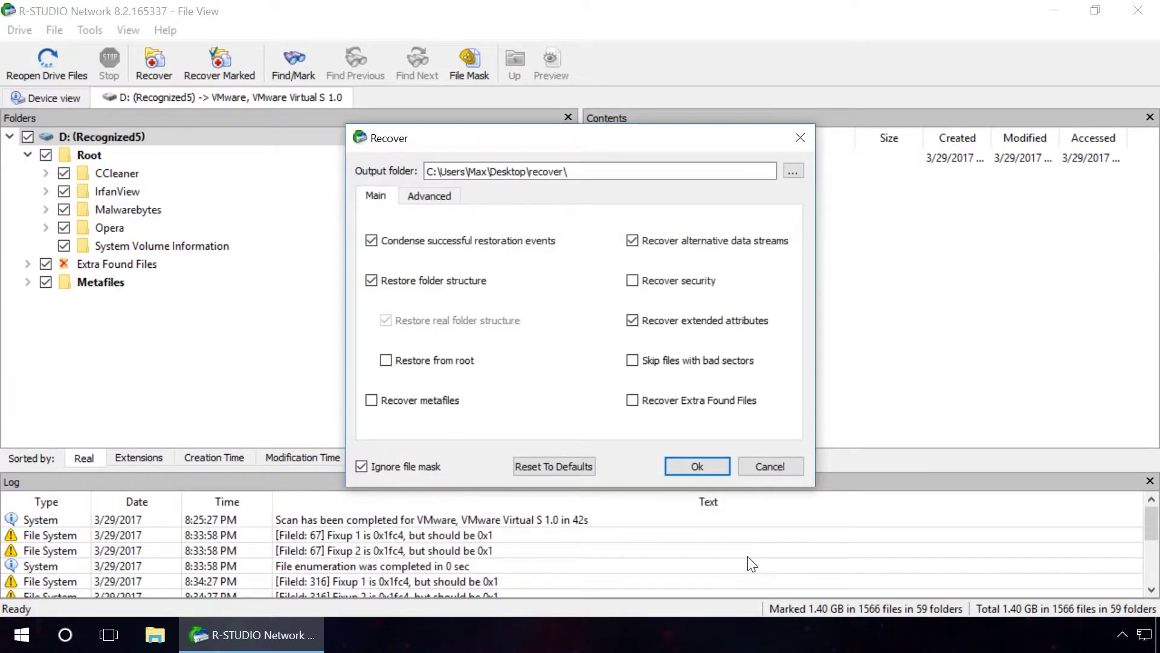
left_click(704, 466)
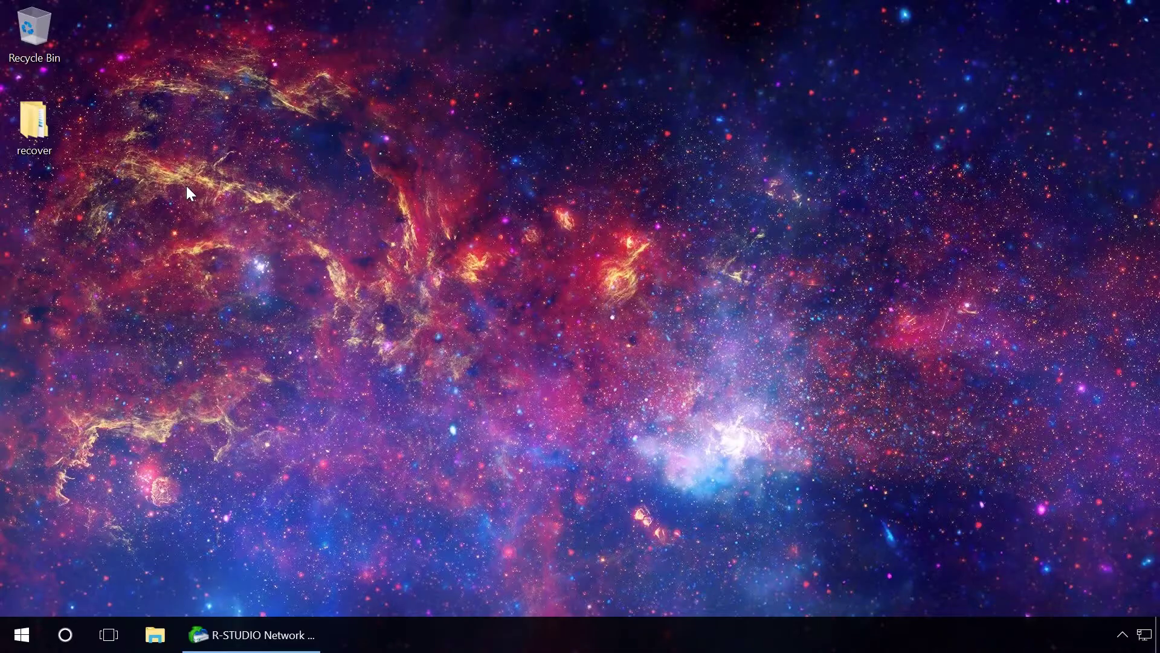
Check the Desktop 'recover' folder and its recovered Root folder in File Explorer
double_click(42, 126)
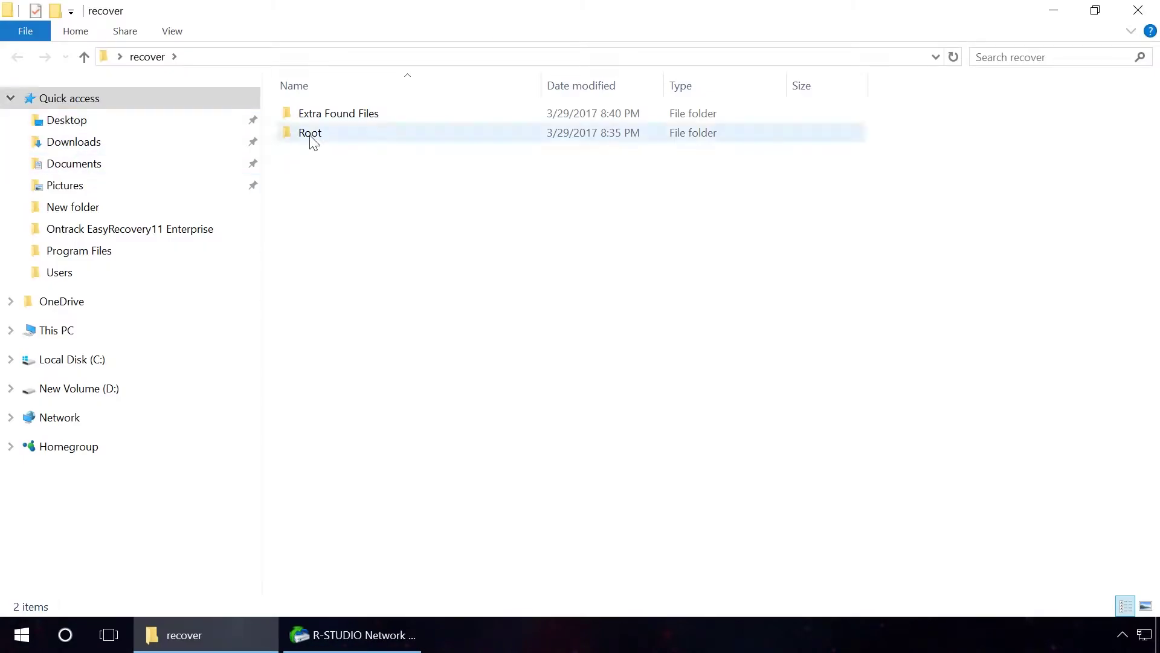
double_click(310, 136)
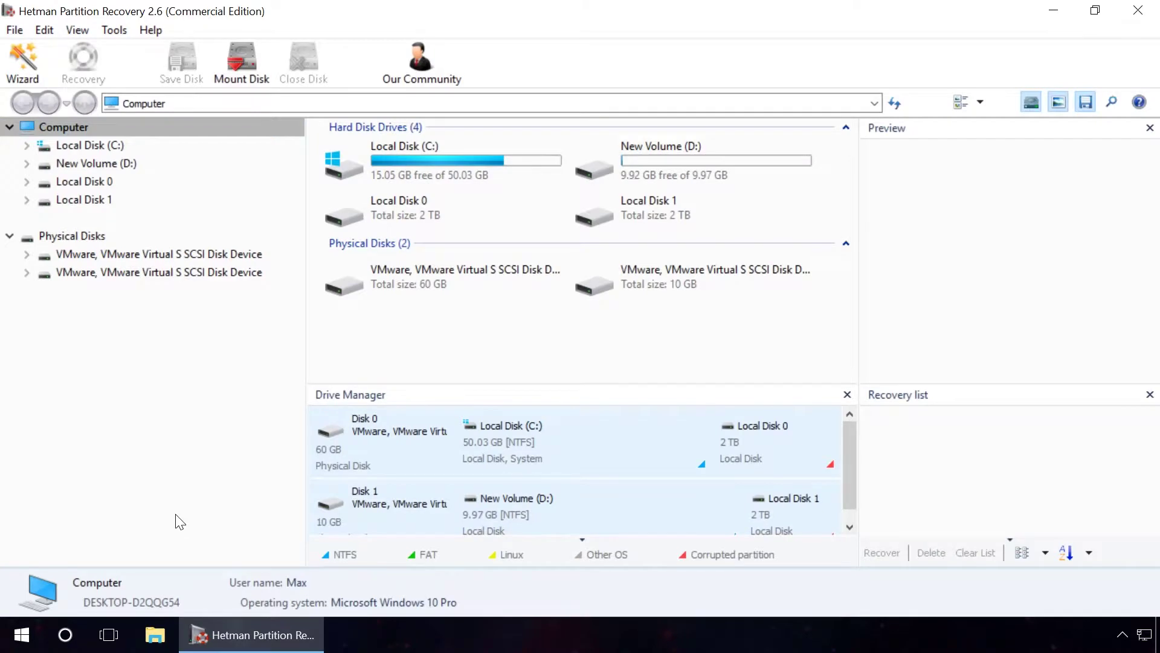
Fully analyse the 10 GB disk and browse CCleaner, IrfanView and Malwarebytes in NTFS Partition 0
double_click(241, 275)
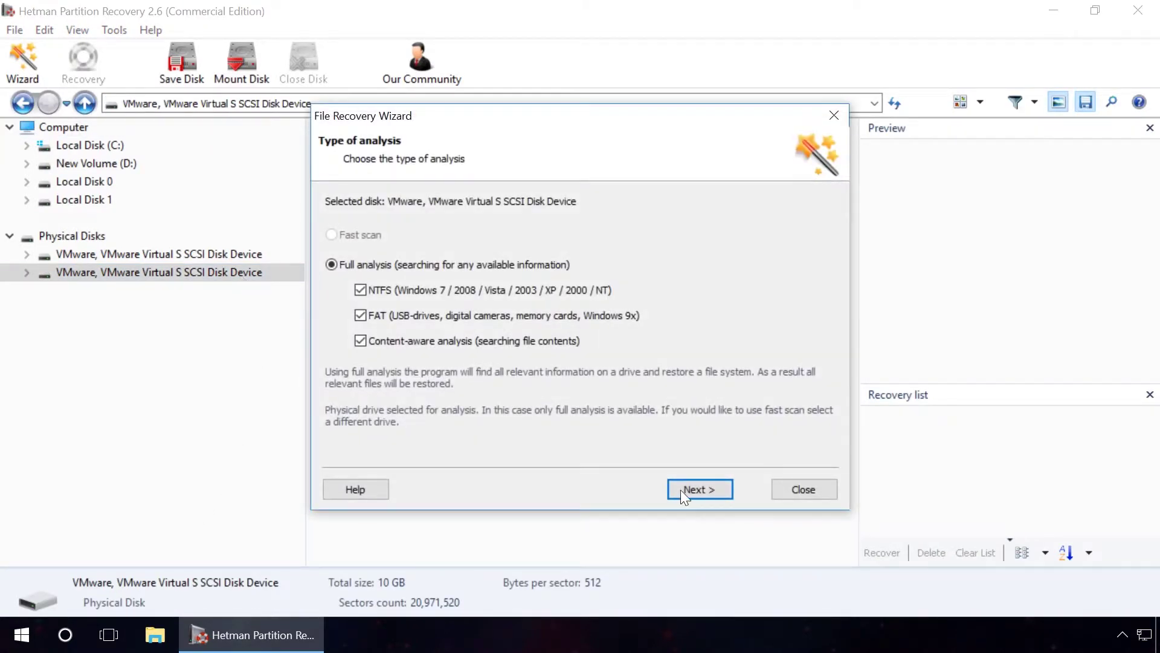
left_click(690, 489)
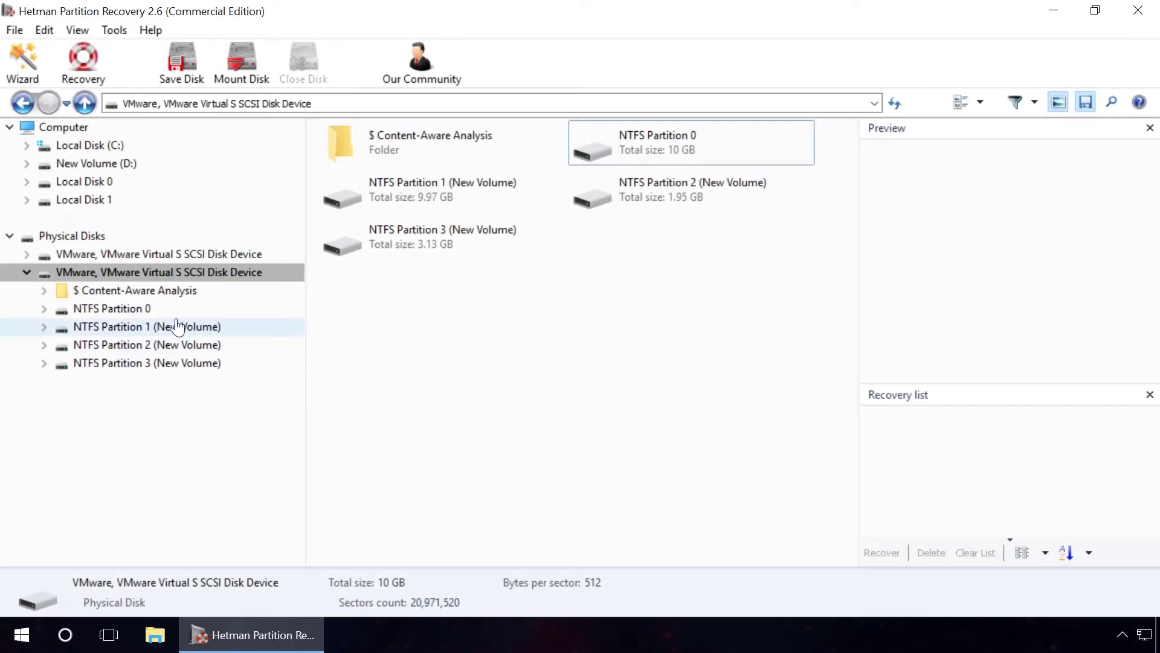
double_click(134, 307)
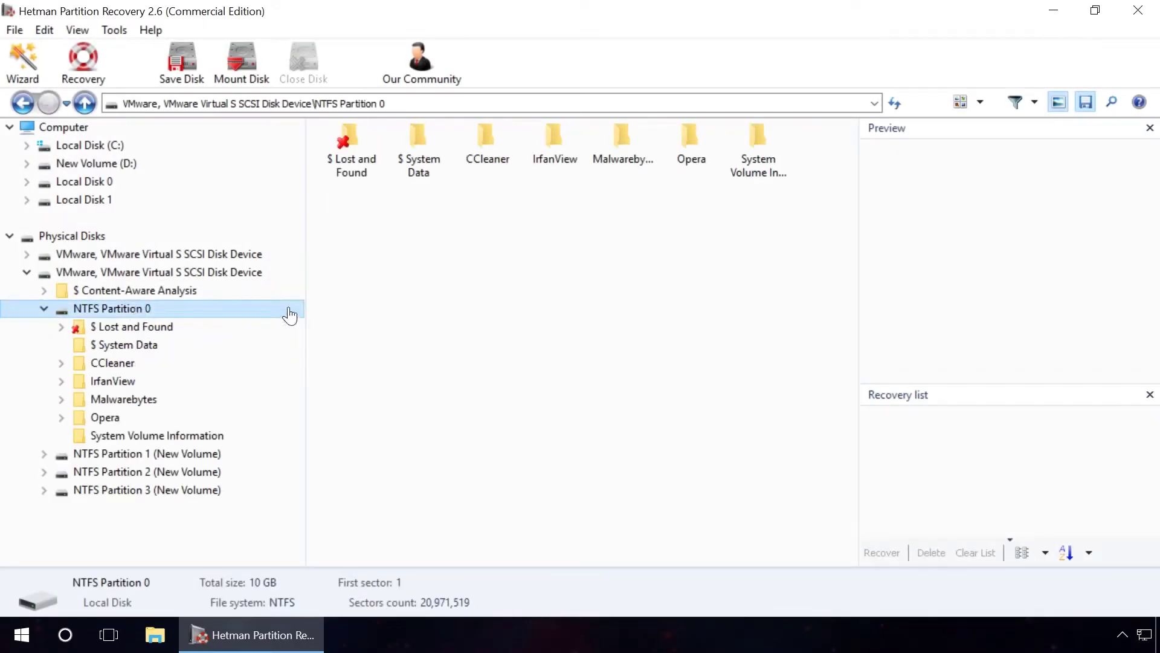
left_click(499, 159)
left_click(543, 145)
left_click(619, 149)
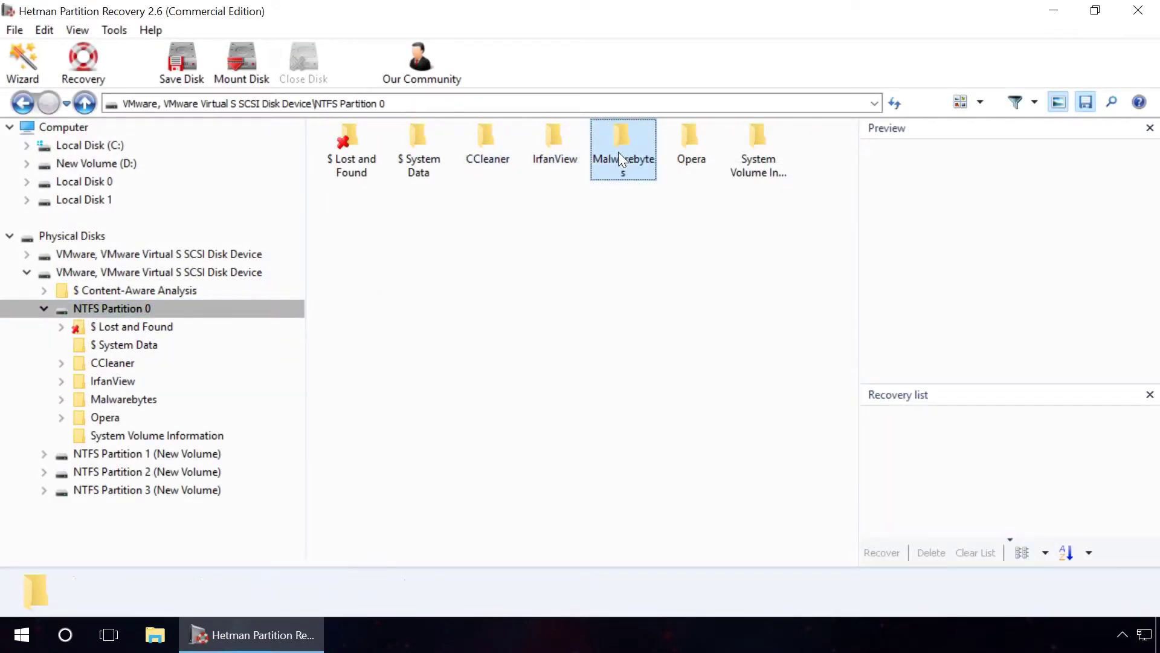
Preview File 00001.jpg and File 00002.jpg under $ Content-Aware Analysis > JPEG Image
left_click(44, 308)
double_click(49, 292)
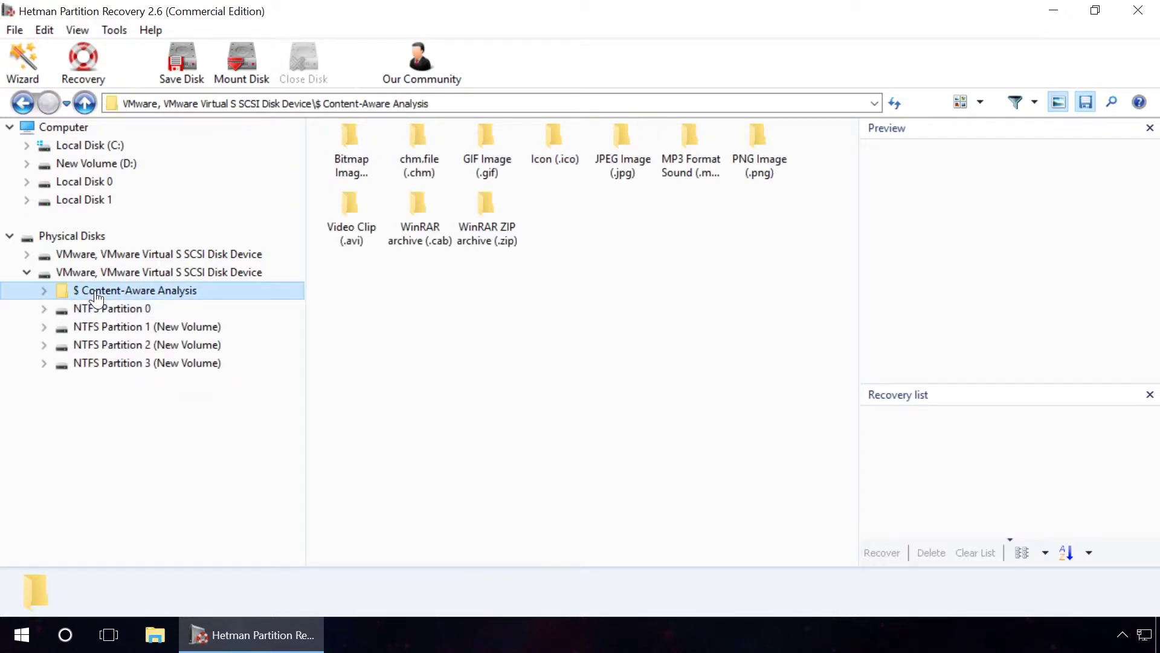
left_click(132, 381)
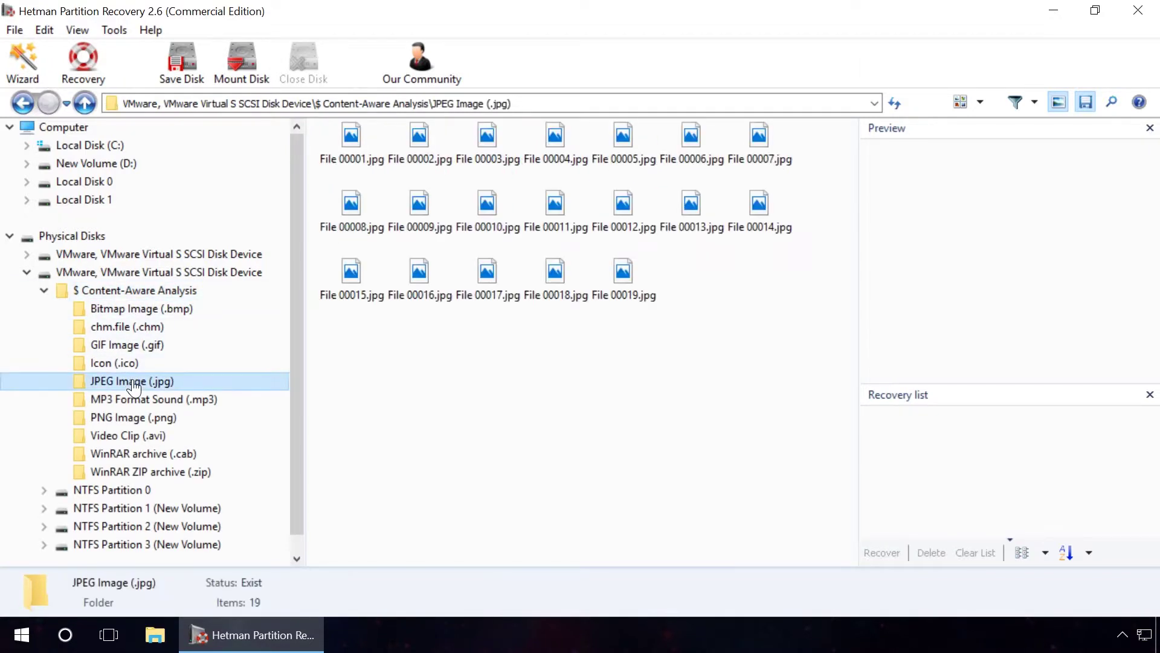
left_click(361, 142)
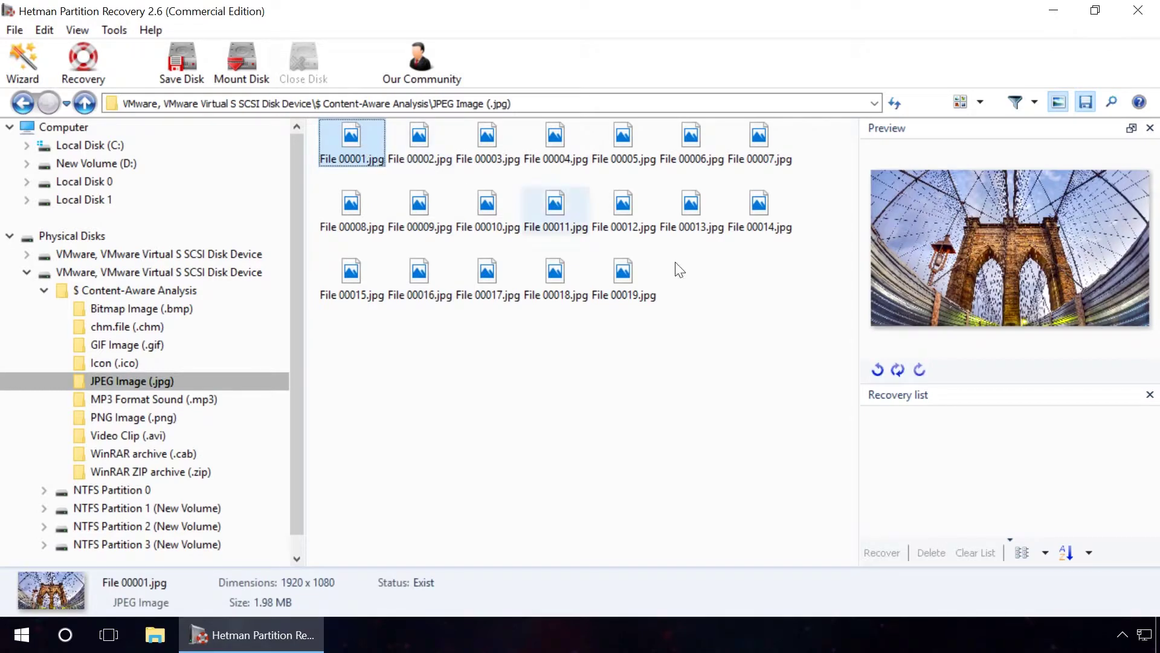
left_click_drag(859, 339, 810, 334)
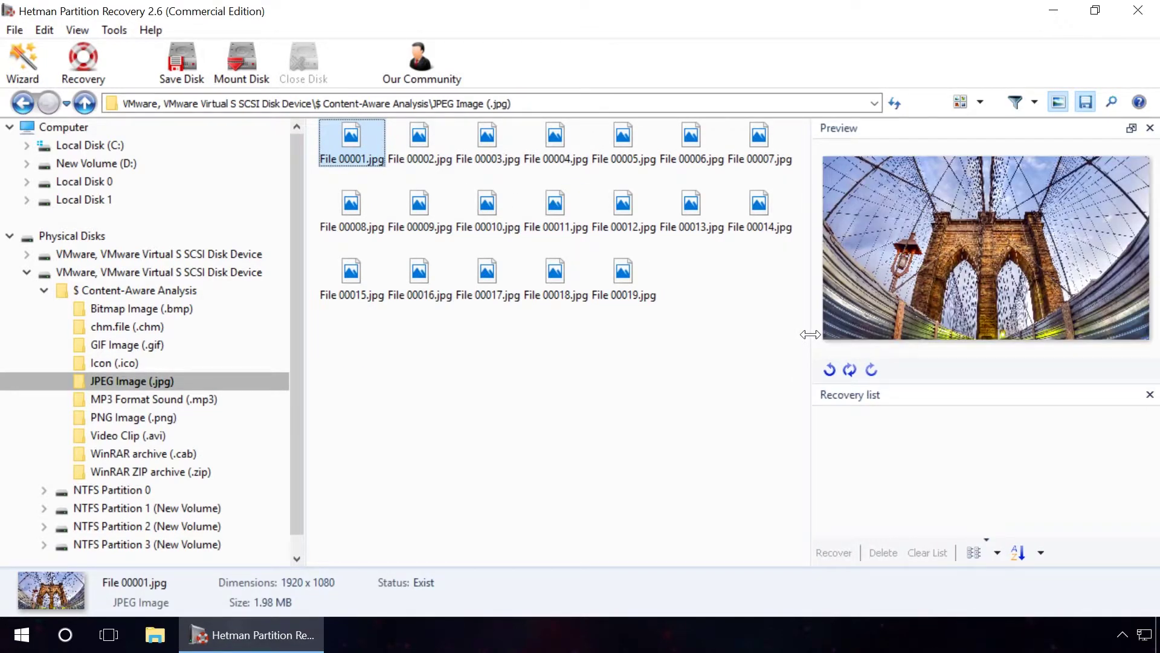
left_click(425, 140)
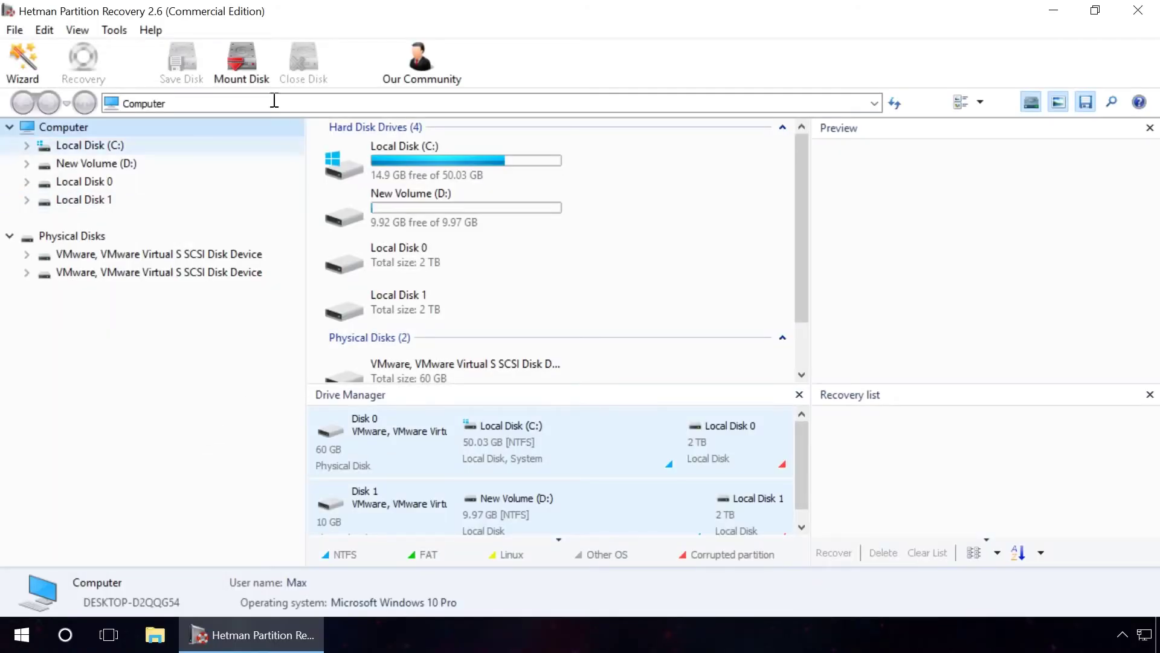
Mount the disk image C:\Virtual-disk.vmdk
left_click(254, 70)
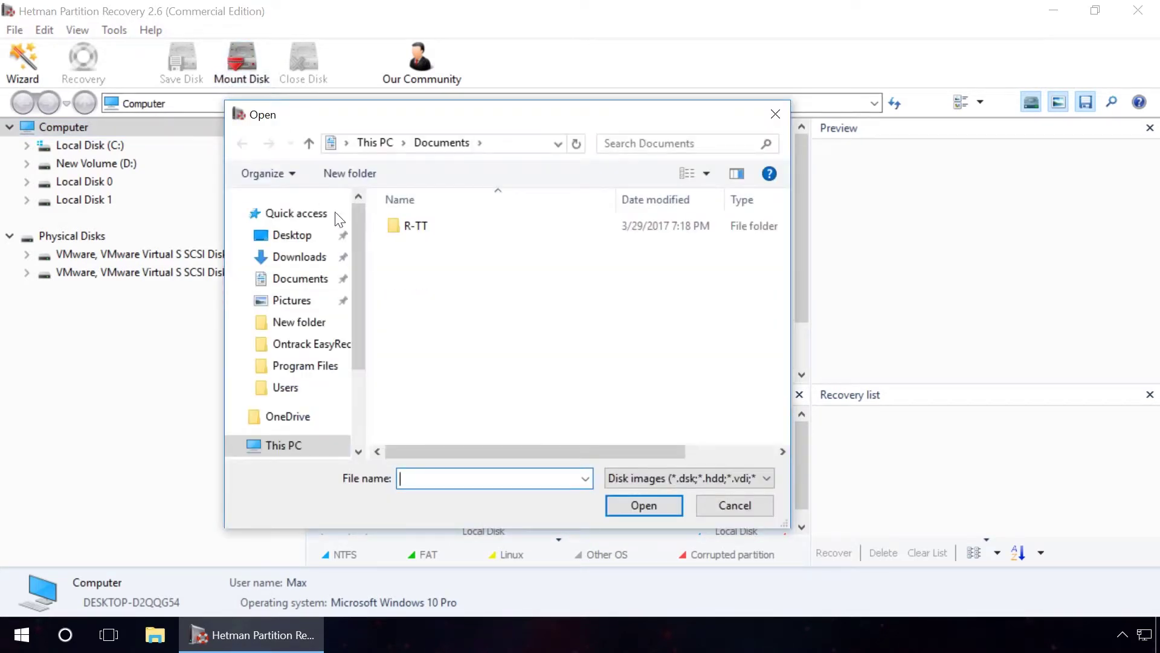
left_click(687, 480)
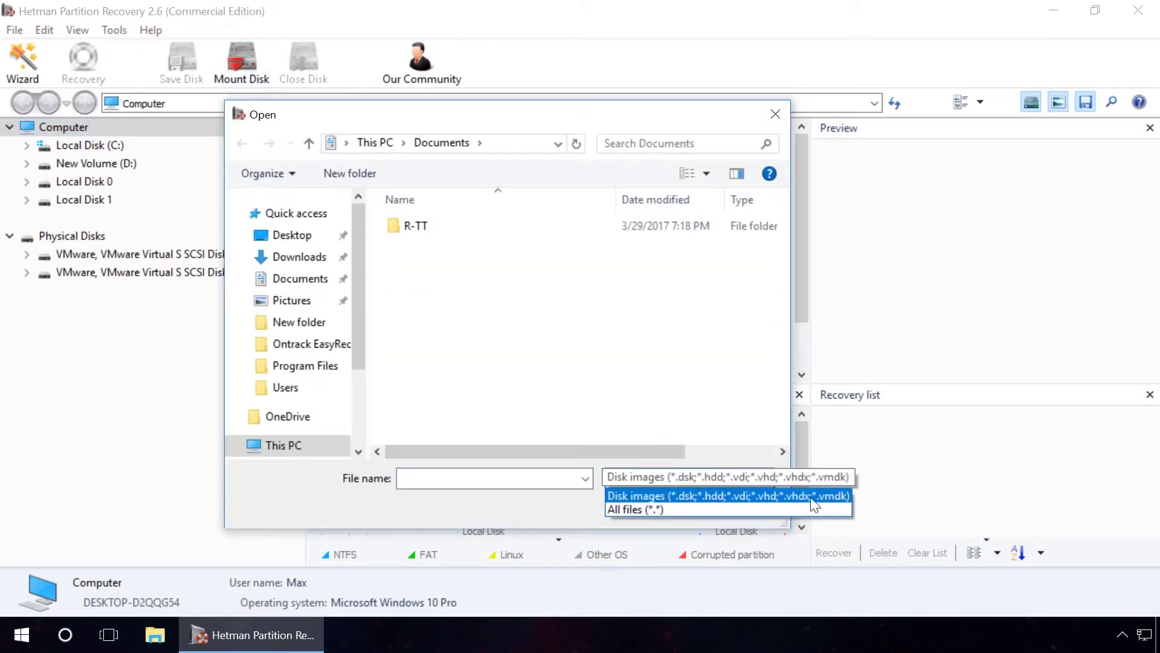
left_click(778, 502)
left_click_drag(364, 310, 359, 349)
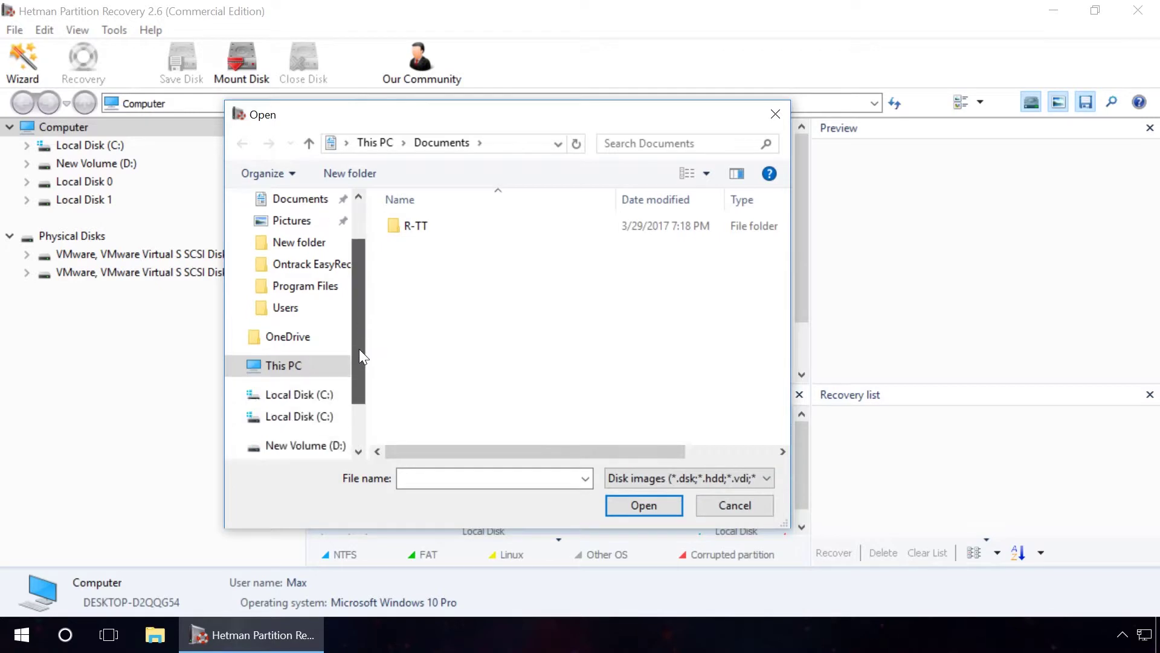
left_click(308, 399)
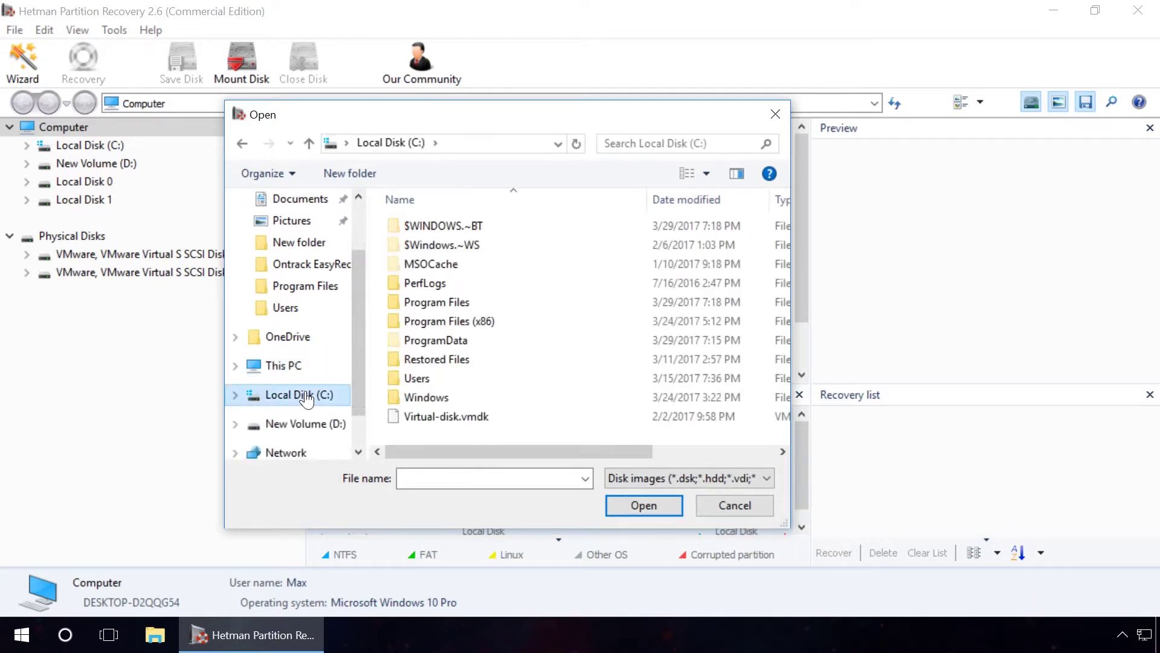
left_click(444, 416)
left_click(657, 505)
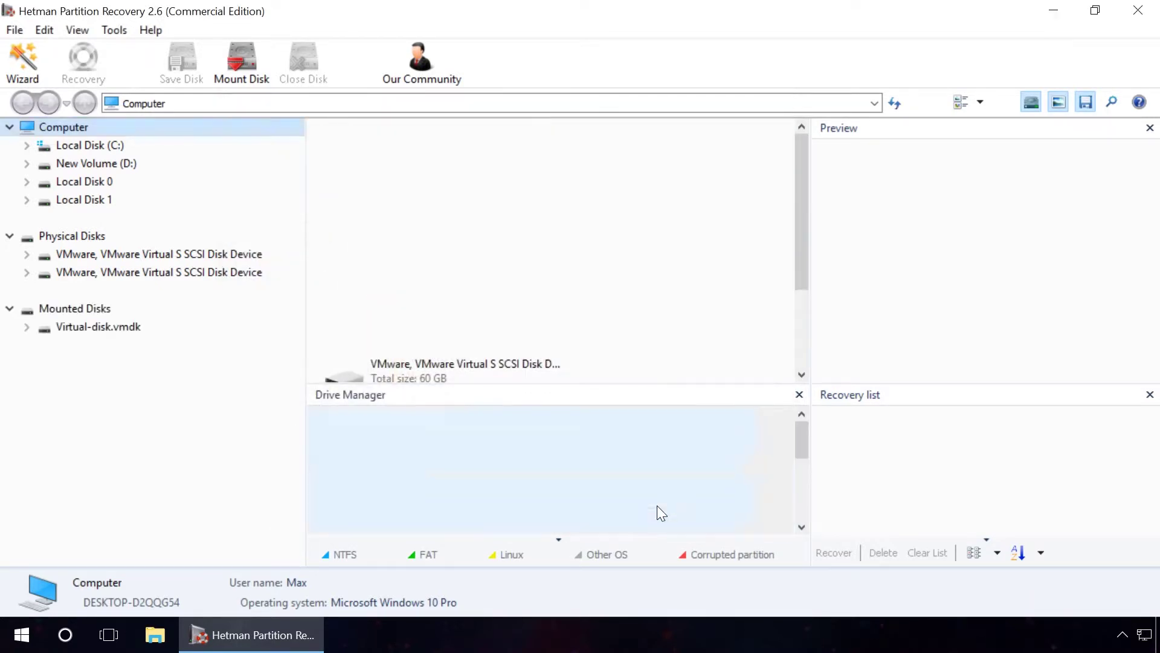
Analyse the mounted Virtual-disk.vmdk and expand its NTFS Partition 0
double_click(81, 324)
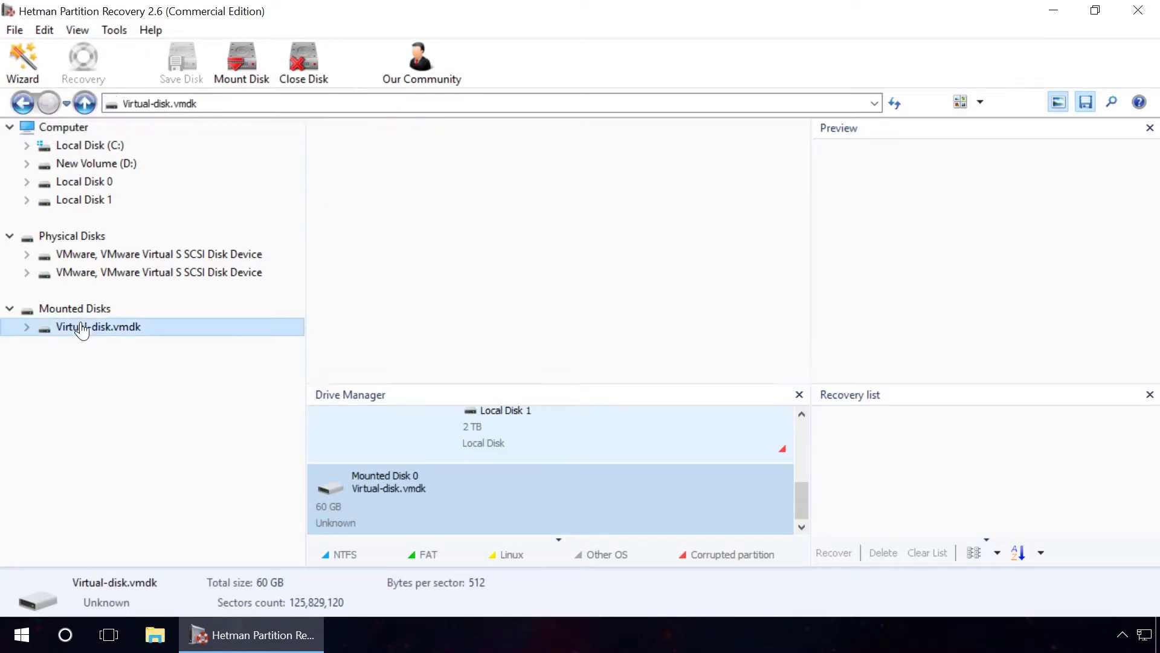
left_click(686, 484)
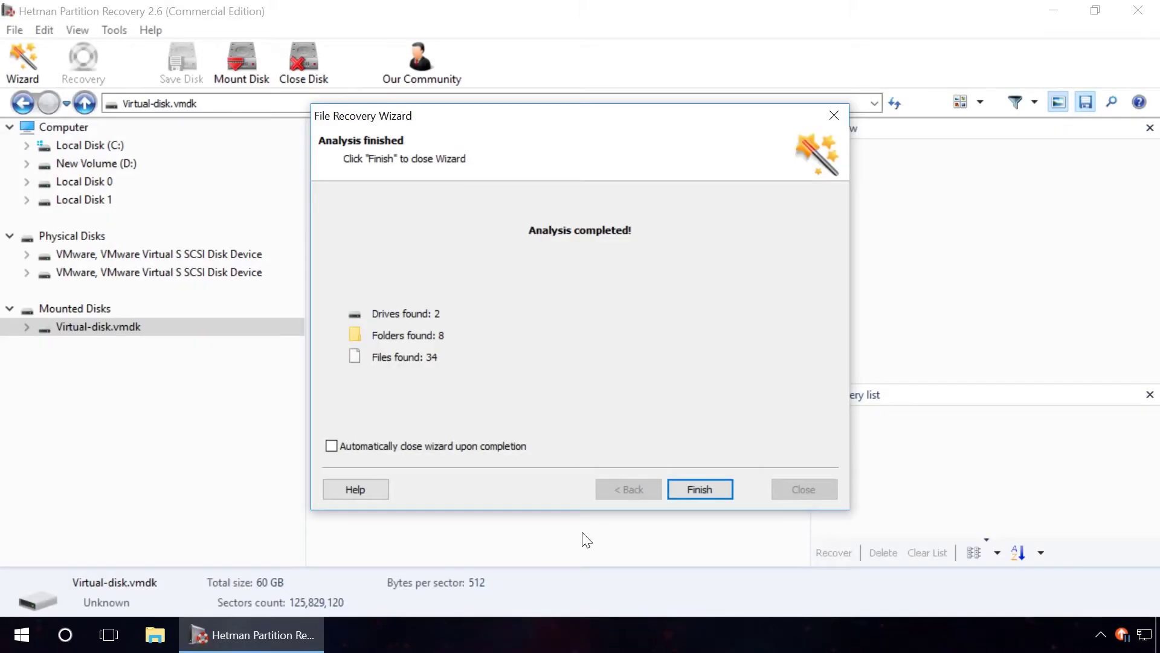
left_click(711, 488)
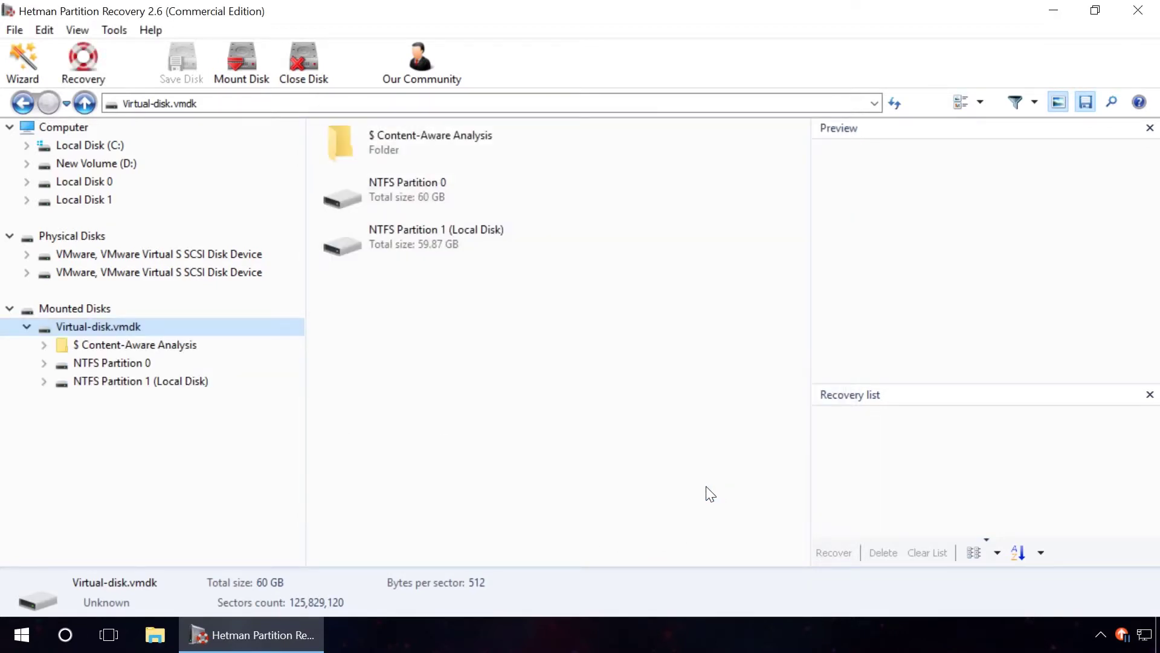
left_click(138, 365)
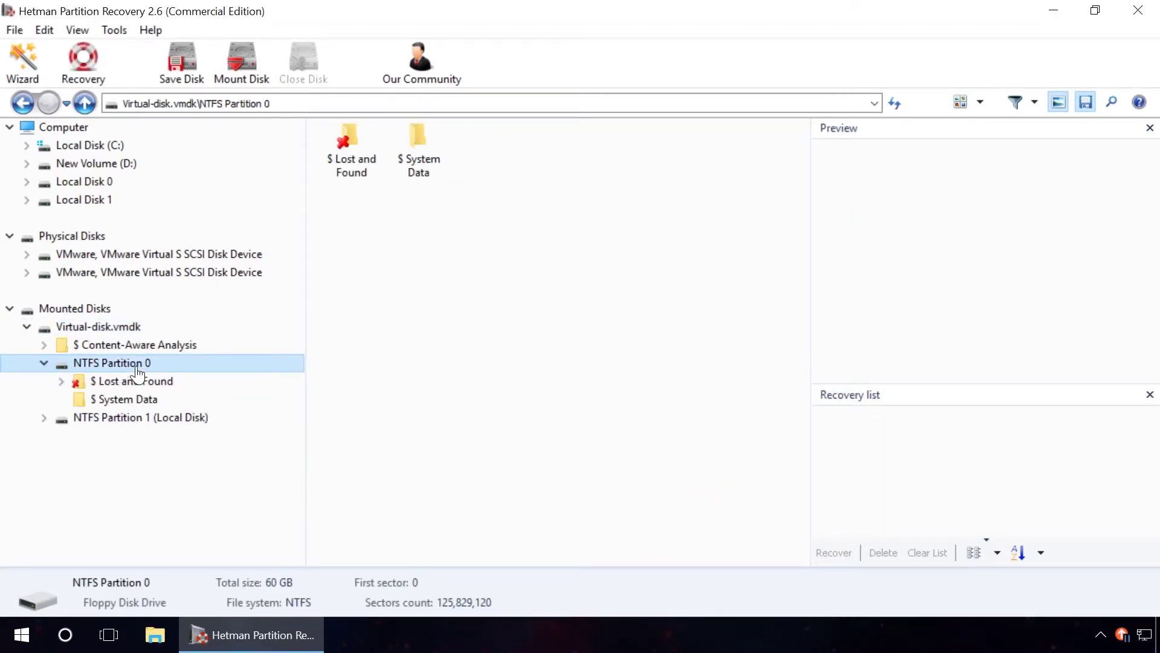